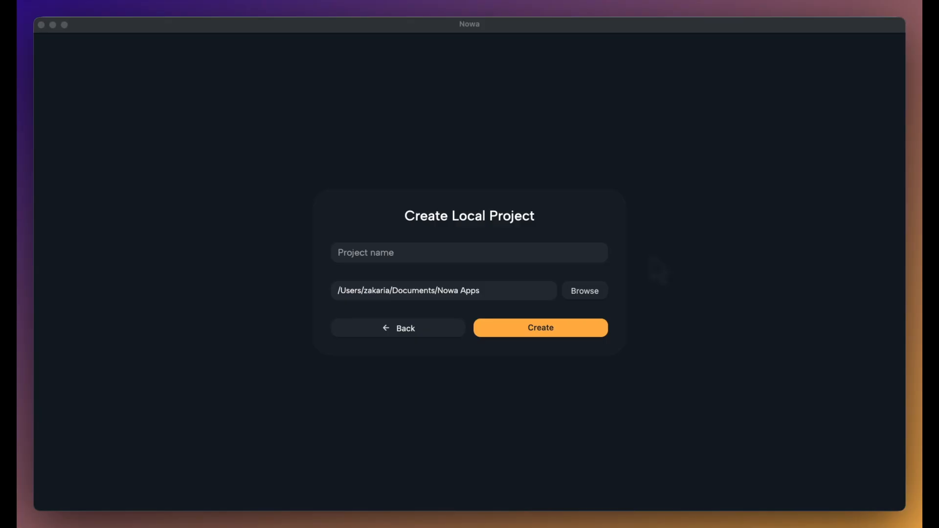
# Create a new local project named 'Coin Market'
pyautogui.click(491, 252)
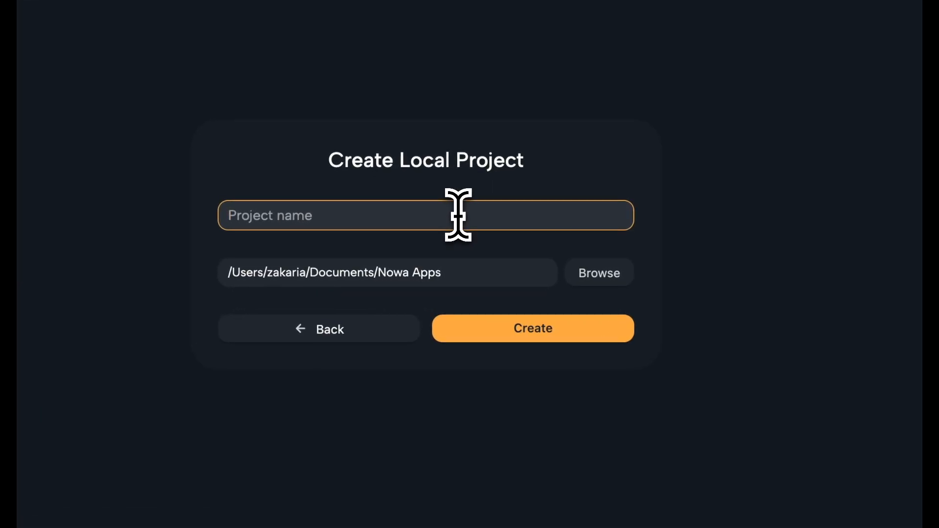
pyautogui.write('Coin Market')
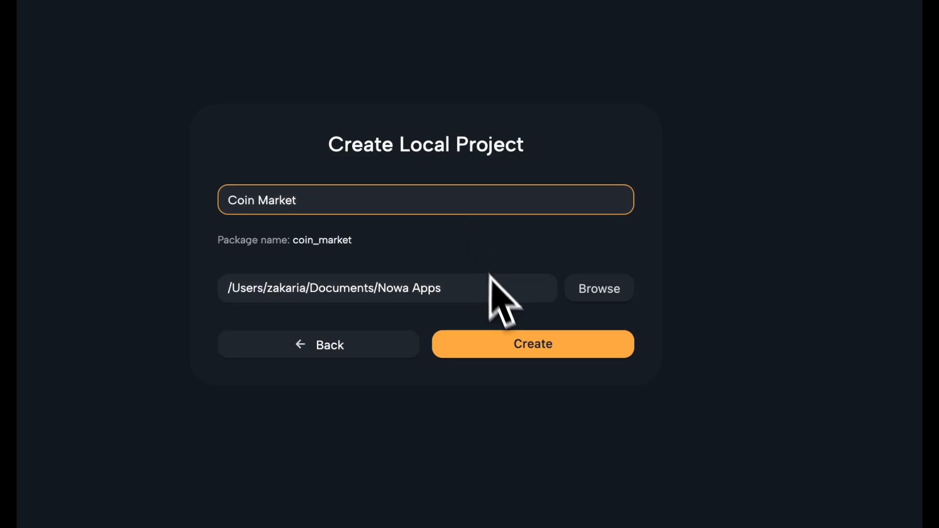
pyautogui.click(524, 350)
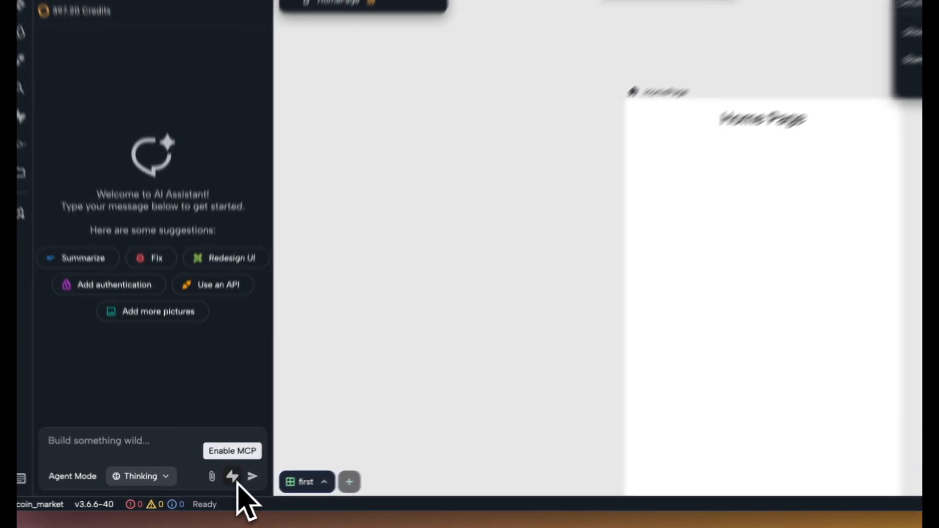
# Connect Nowa to Supabase through the MCP button and authorize it for the organization
pyautogui.click(220, 483)
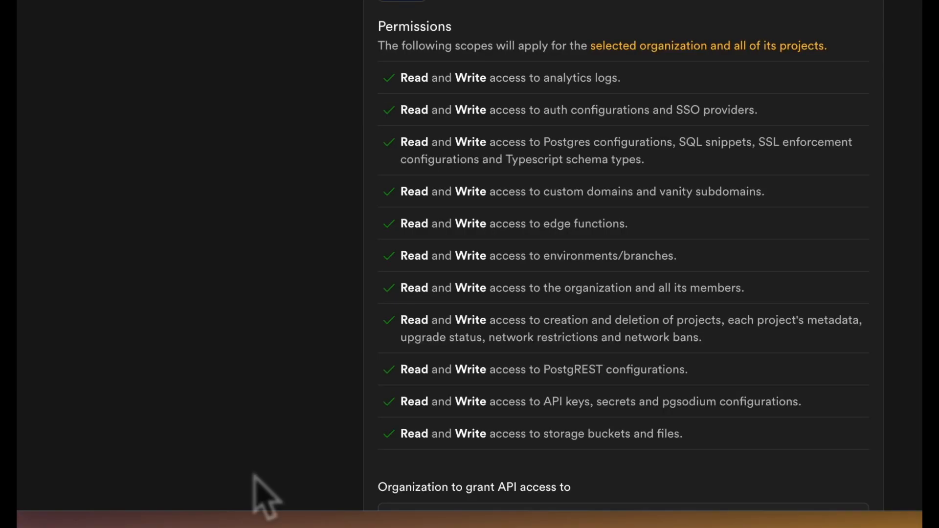
pyautogui.click(579, 485)
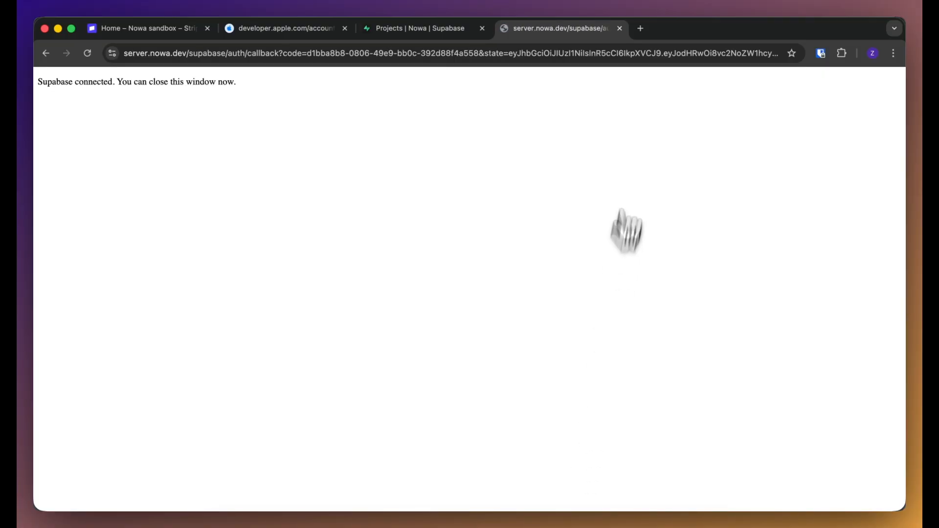
pyautogui.click(619, 29)
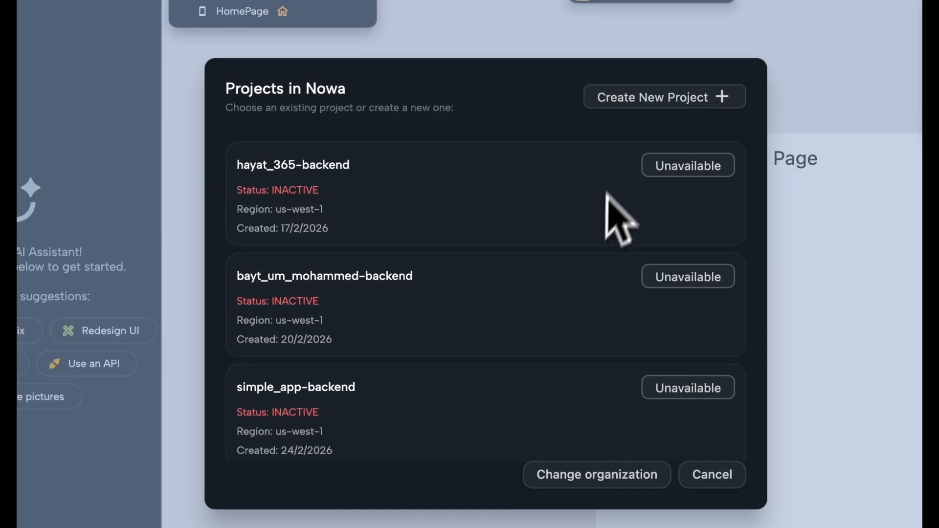
# Create the Supabase project coin_market-backend with a database password
pyautogui.click(646, 102)
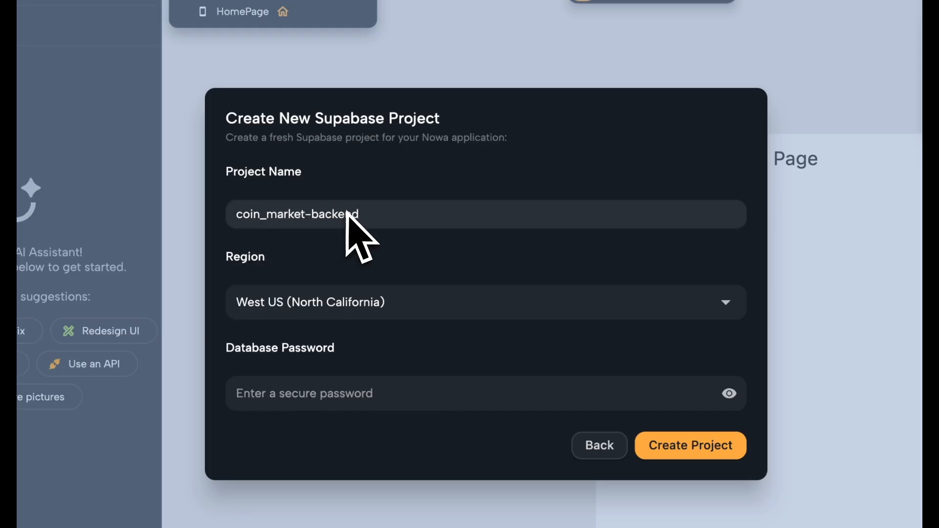
pyautogui.click(278, 394)
pyautogui.write('••••••')
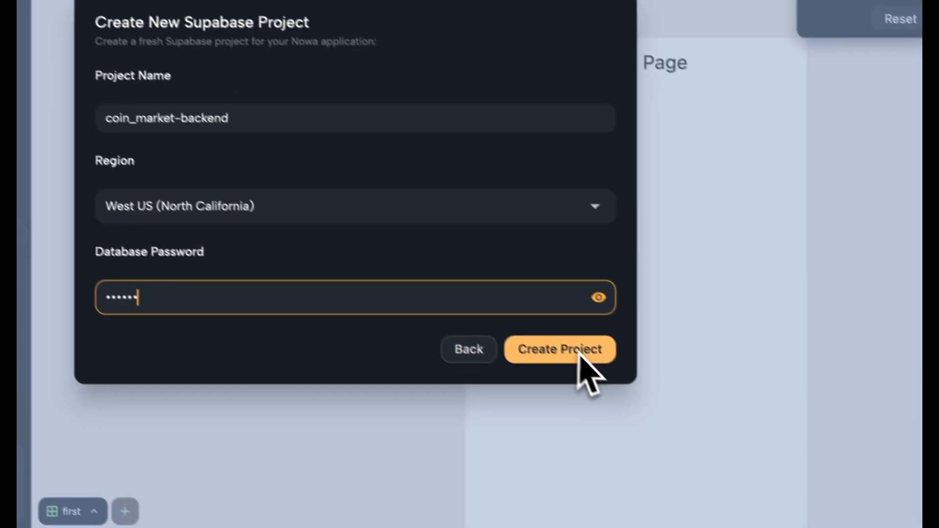
pyautogui.click(709, 447)
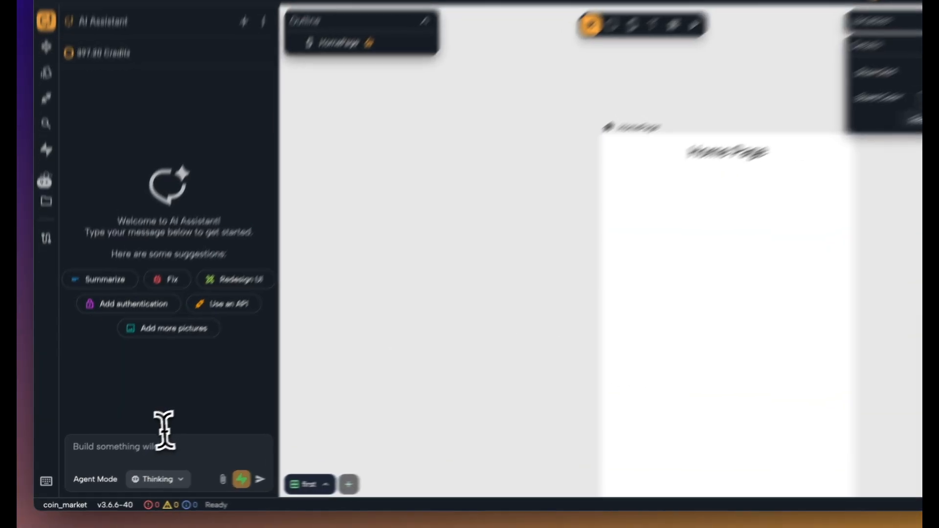
# Paste the Stripe test-app prompt (coins, unlocks, pro badge) into the AI Assistant and send it
pyautogui.click(119, 452)
pyautogui.press('super+v')
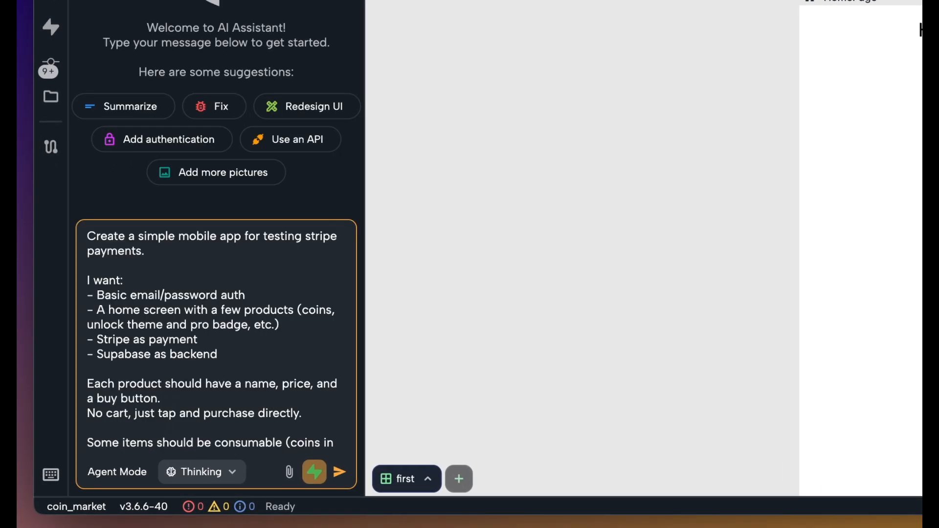
pyautogui.moveTo(135, 236); pyautogui.dragTo(258, 240)
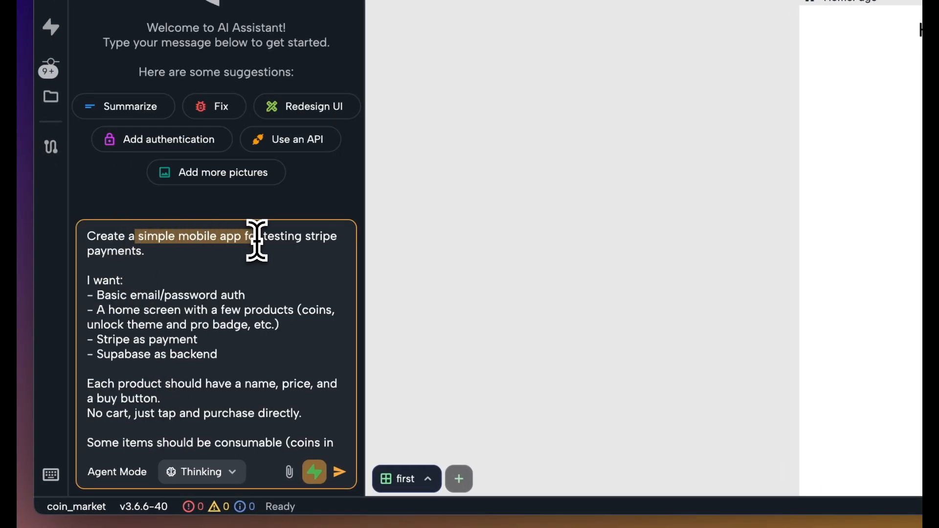
pyautogui.moveTo(111, 296); pyautogui.dragTo(236, 295)
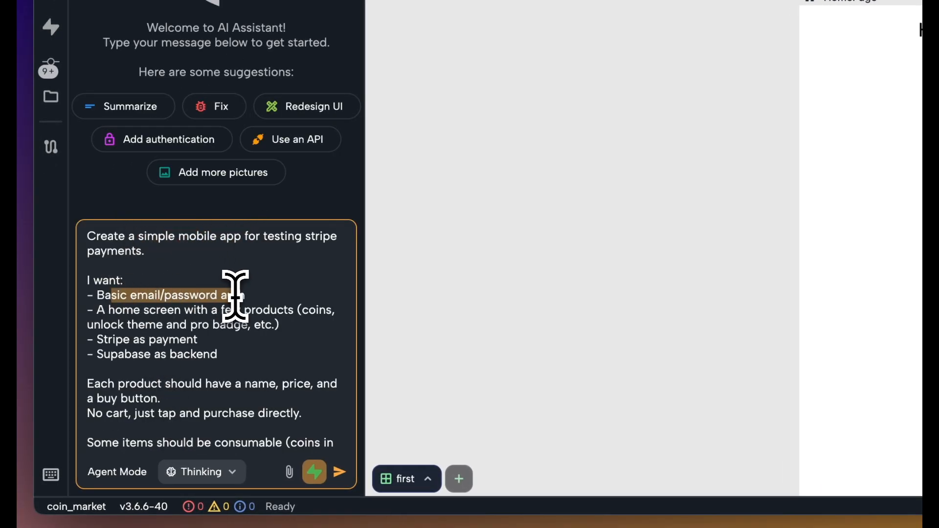
pyautogui.moveTo(107, 310); pyautogui.dragTo(263, 317)
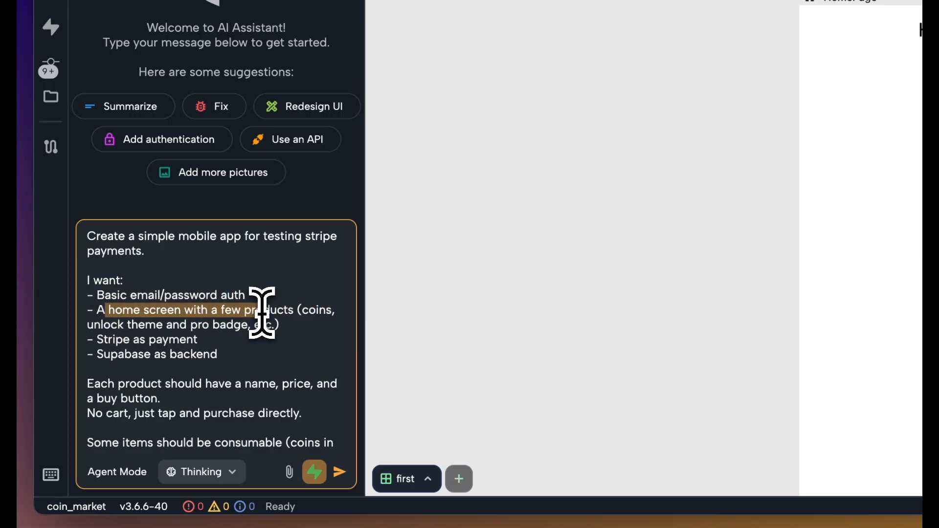
pyautogui.moveTo(104, 339); pyautogui.dragTo(168, 335)
pyautogui.scroll(-3, 168, 336)
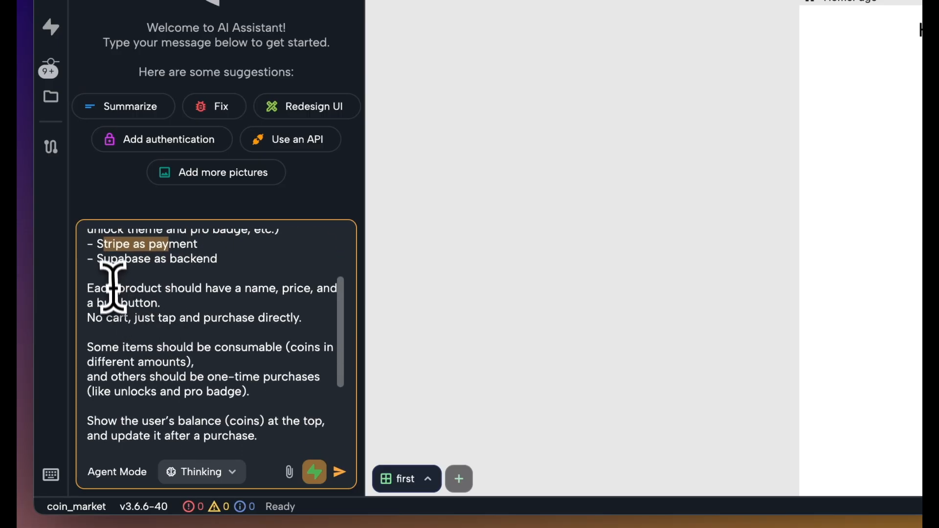
pyautogui.scroll(-5, 114, 288)
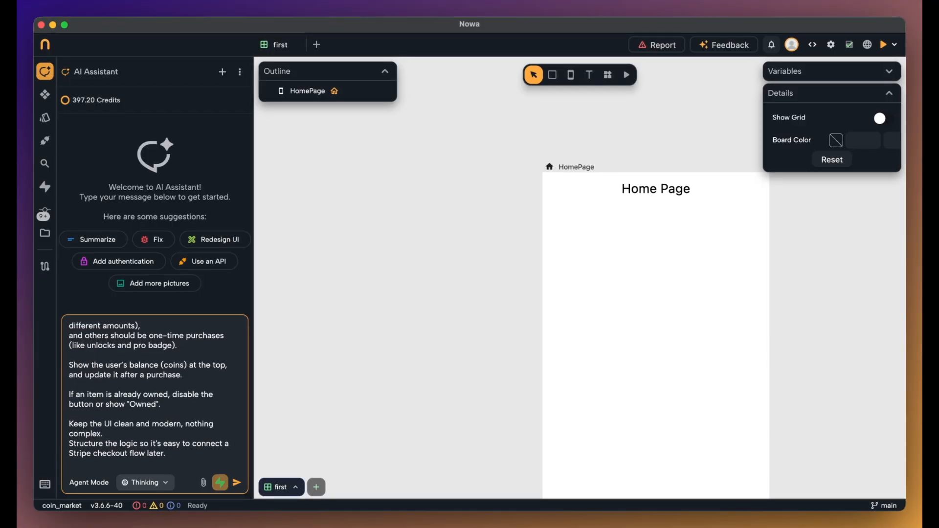
pyautogui.click(235, 483)
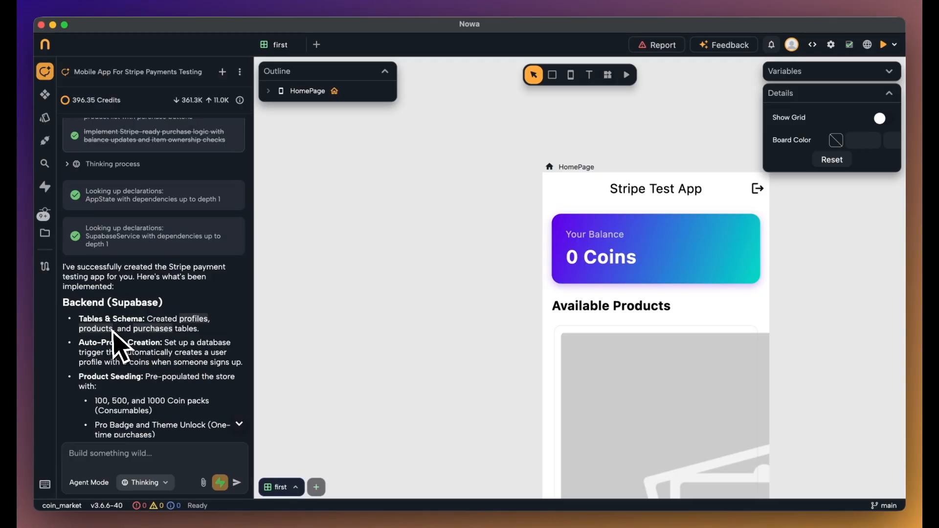
# Review the AI's build summary, including the Tables & Schema section
pyautogui.scroll(-5, 105, 342)
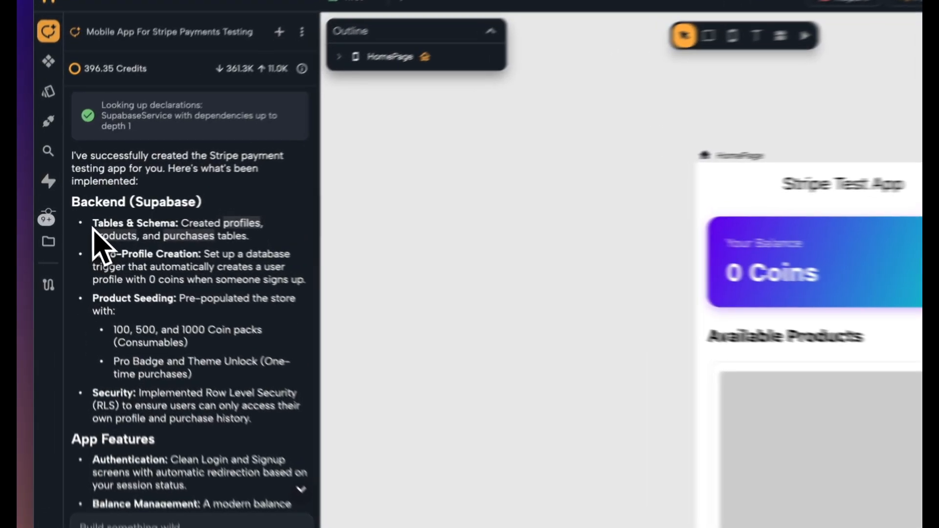
pyautogui.moveTo(93, 227); pyautogui.dragTo(197, 226)
pyautogui.scroll(-3, 198, 167)
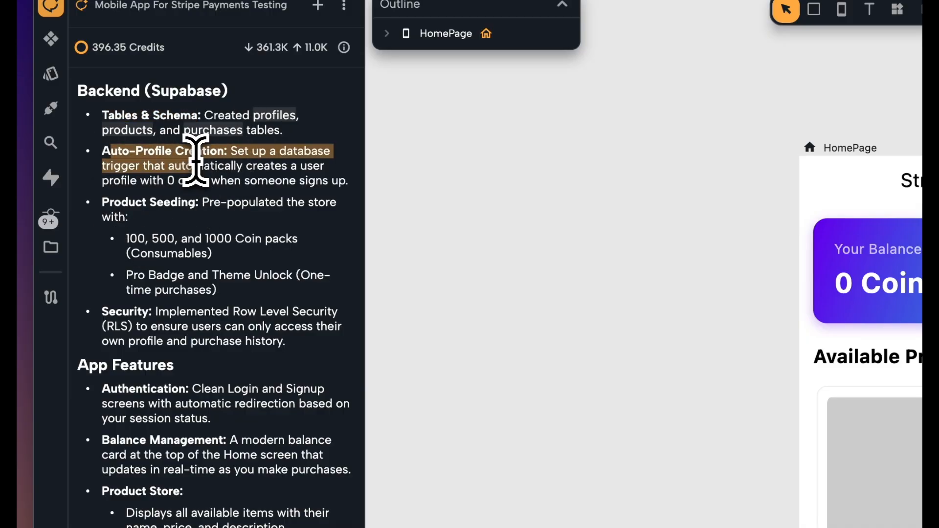
pyautogui.scroll(-5, 101, 381)
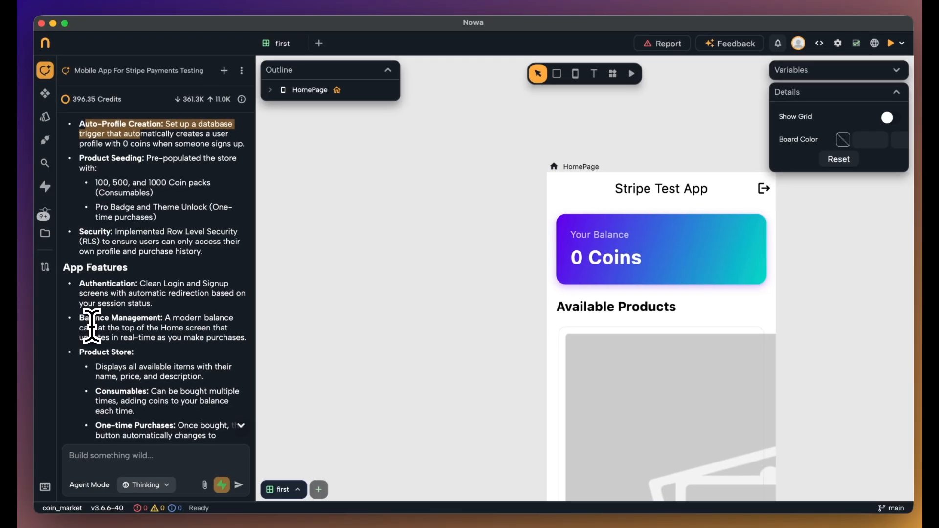
pyautogui.scroll(-10, 91, 325)
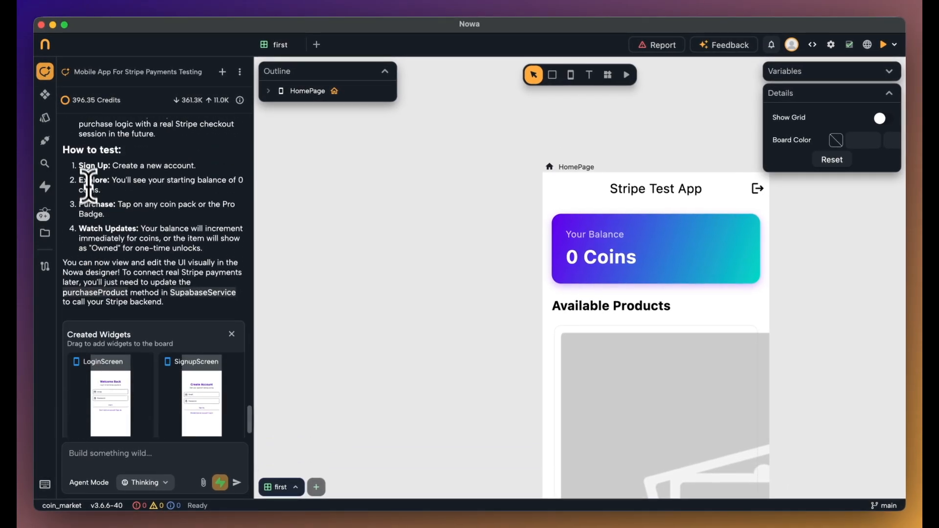
pyautogui.scroll(-2, 126, 260)
pyautogui.scroll(3, 126, 260)
pyautogui.scroll(-3, 440, 279)
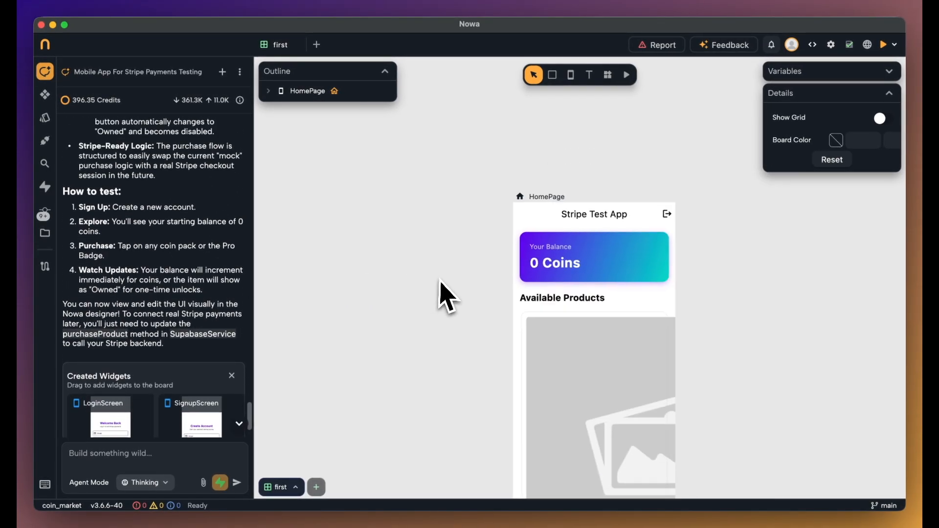
# Preview the app's Welcome Back login screen, then open coin_market-backend in Supabase
pyautogui.click(627, 75)
pyautogui.click(564, 261)
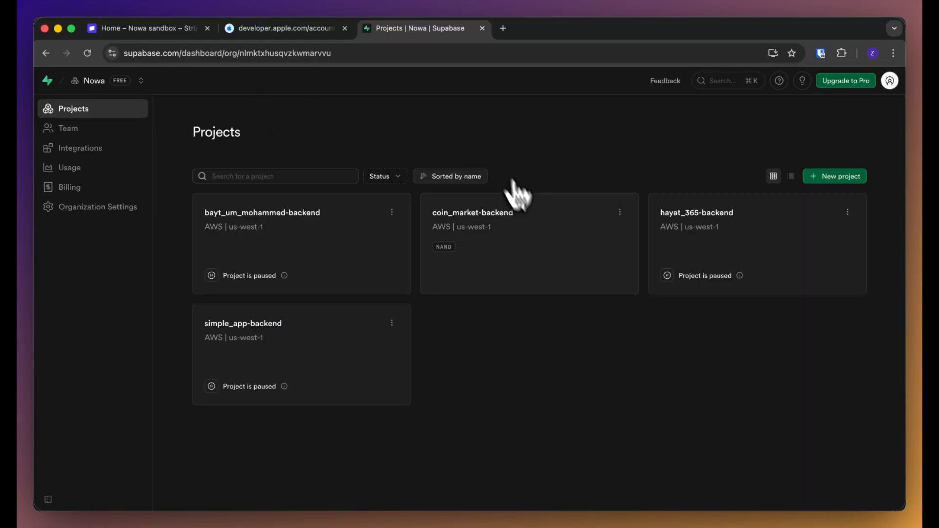
pyautogui.click(513, 208)
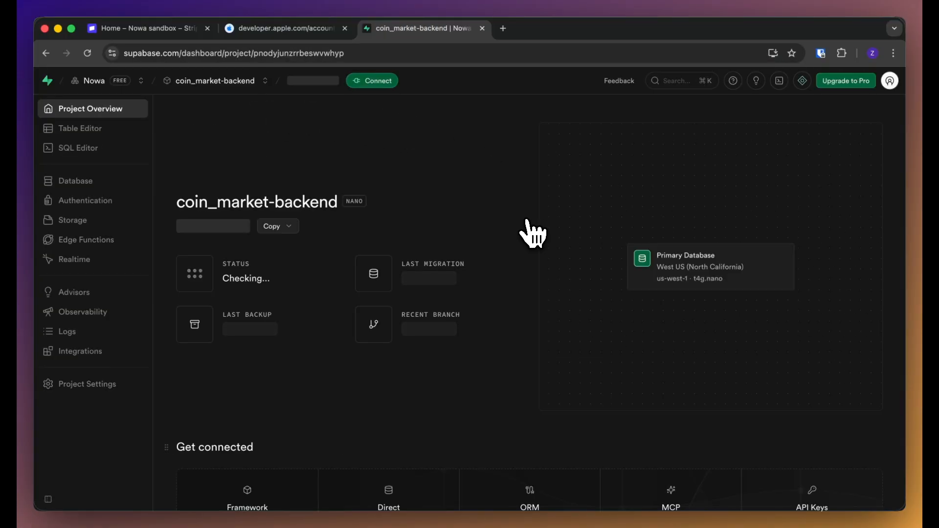
# Turn off Confirm email under Authentication > Sign In / Providers and save
pyautogui.click(98, 201)
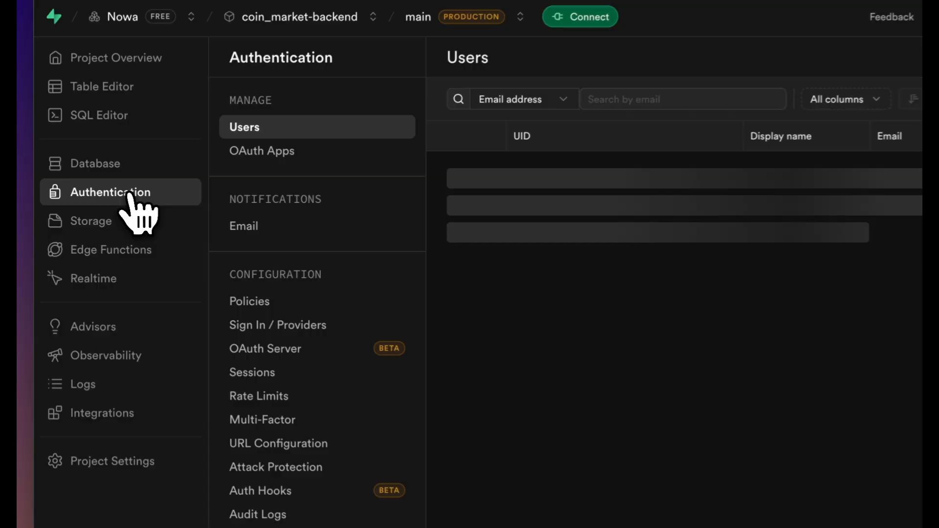
pyautogui.click(280, 325)
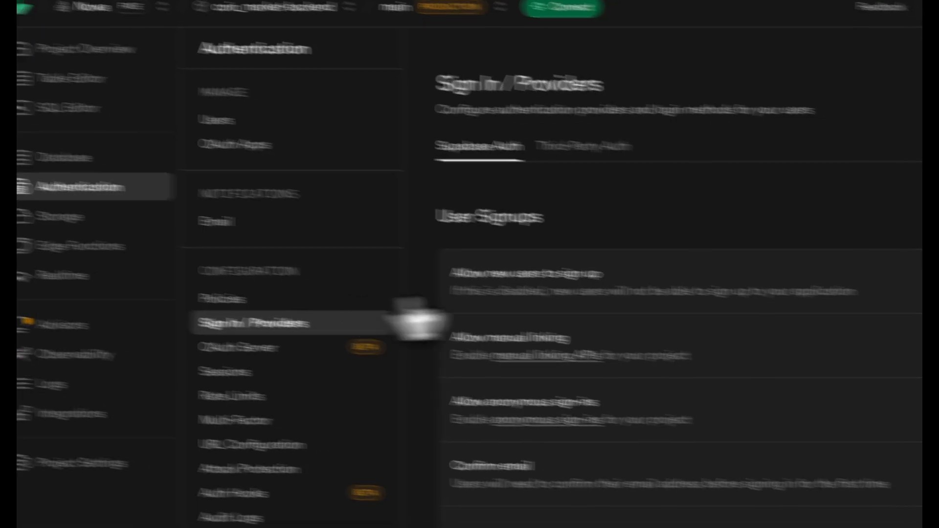
pyautogui.click(841, 335)
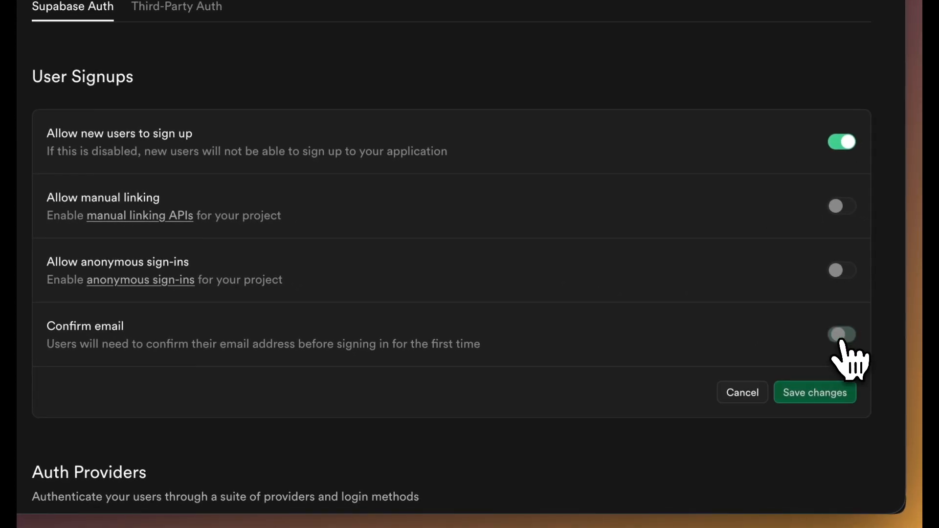
pyautogui.click(826, 400)
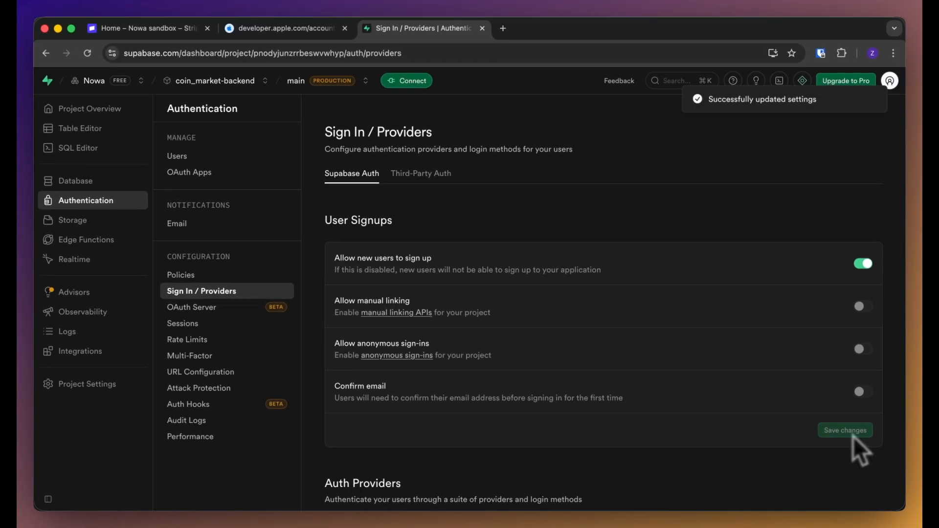
pyautogui.click(650, 518)
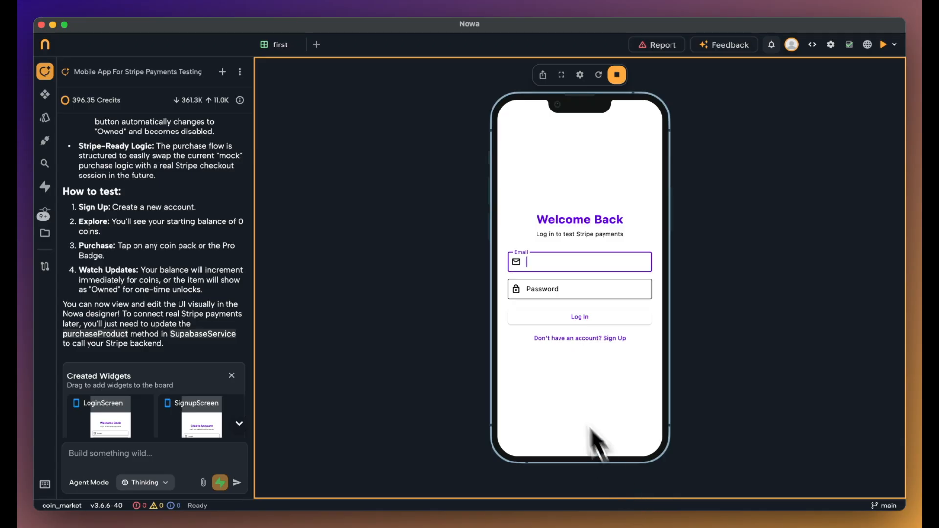
# Sign up a test account in the preview with an email and password
pyautogui.click(567, 339)
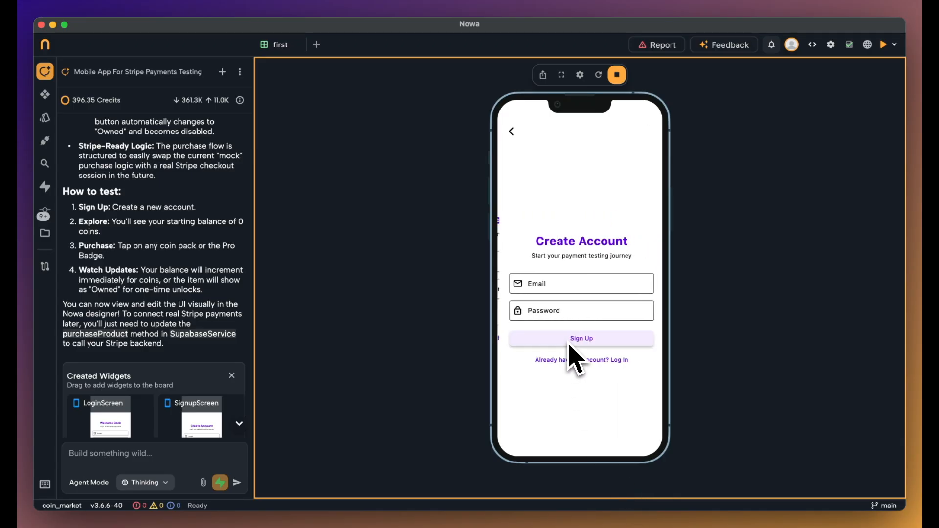
pyautogui.click(552, 284)
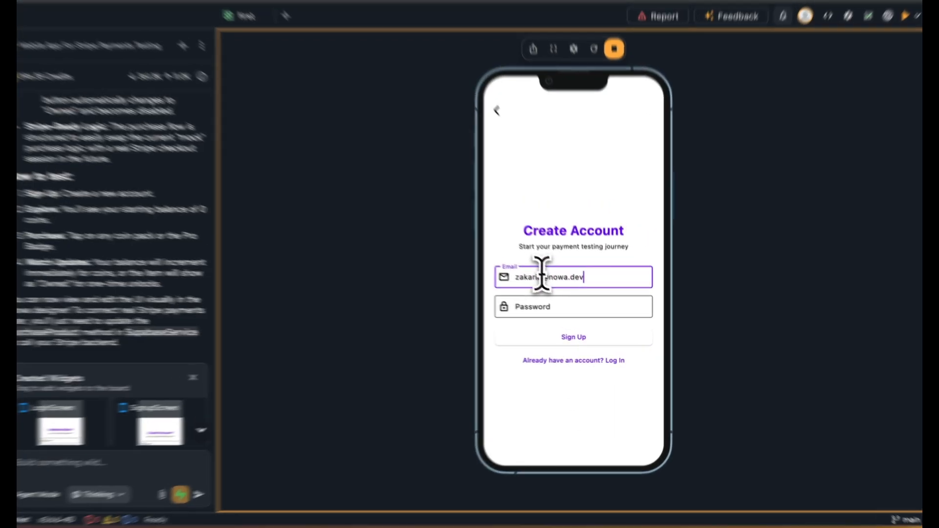
pyautogui.click(550, 313)
pyautogui.write('•••••')
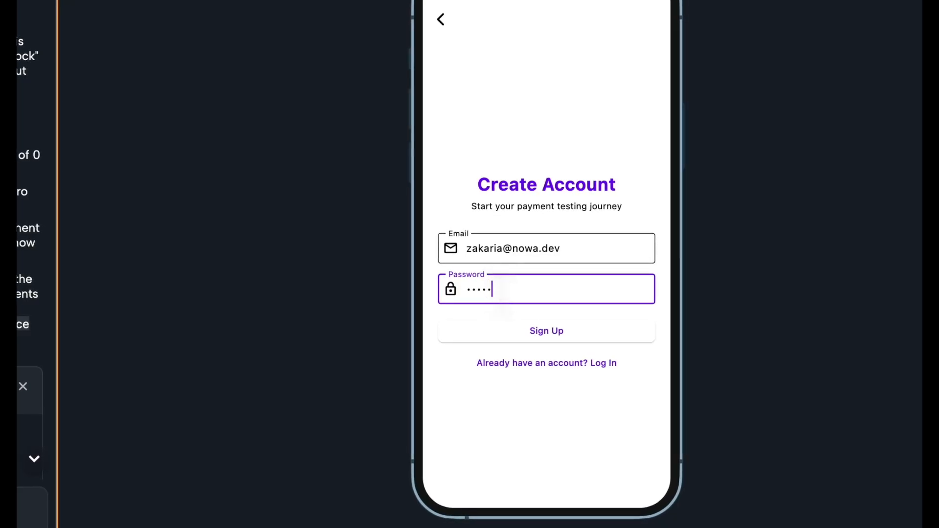
pyautogui.click(528, 333)
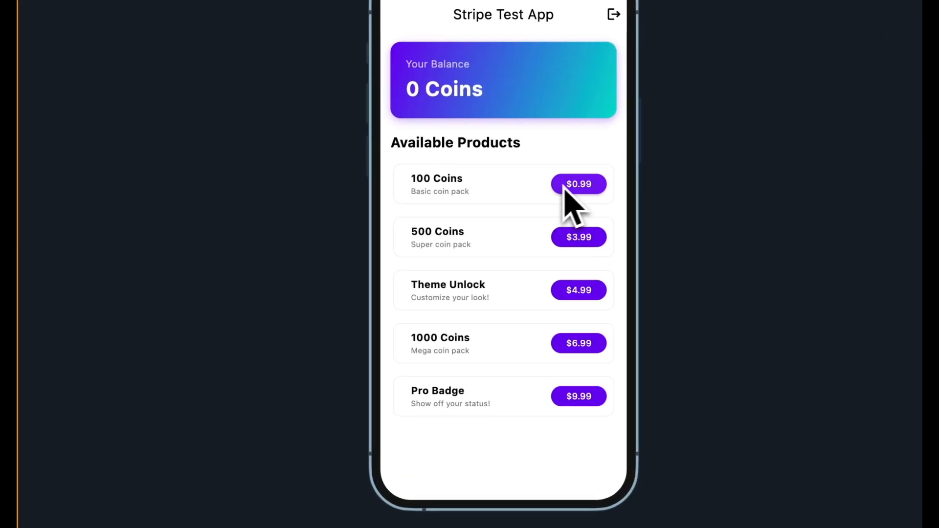
# Buy the 100 Coins pack for $0.99, then stop the preview
pyautogui.click(563, 185)
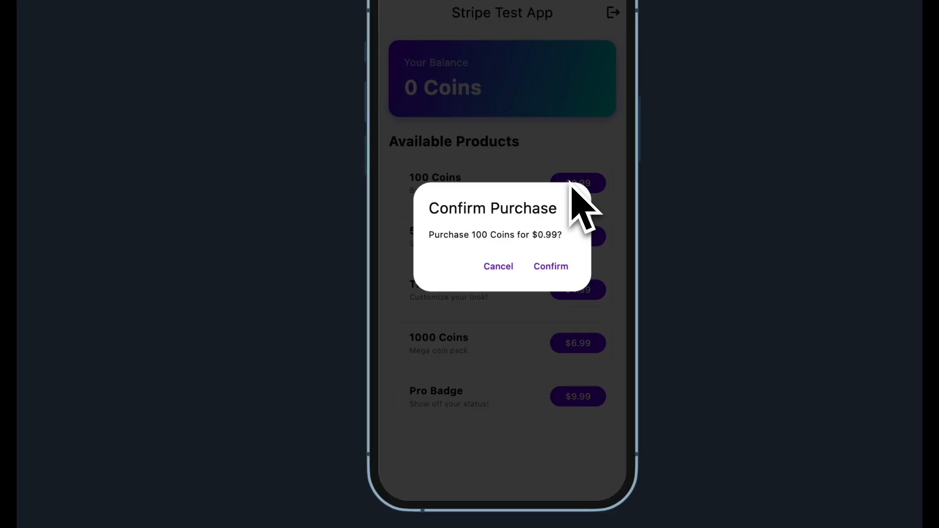
pyautogui.click(561, 272)
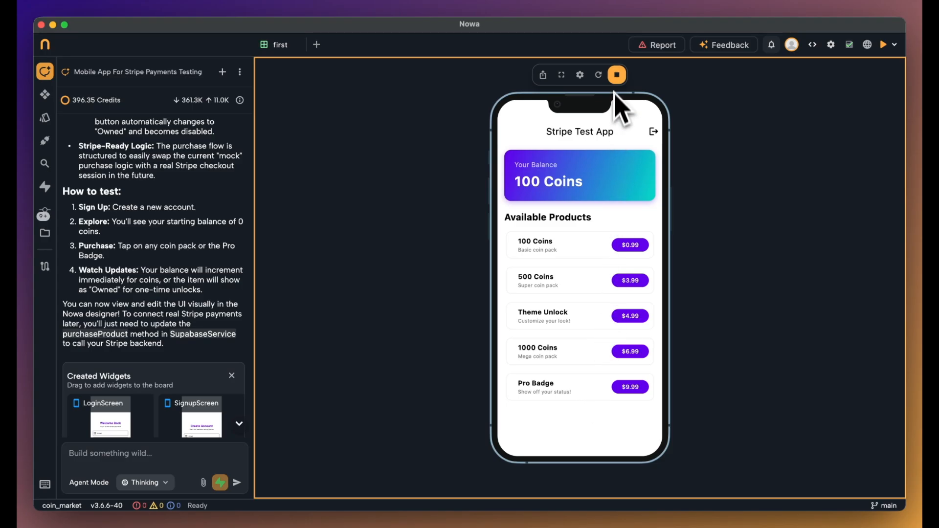
pyautogui.click(616, 75)
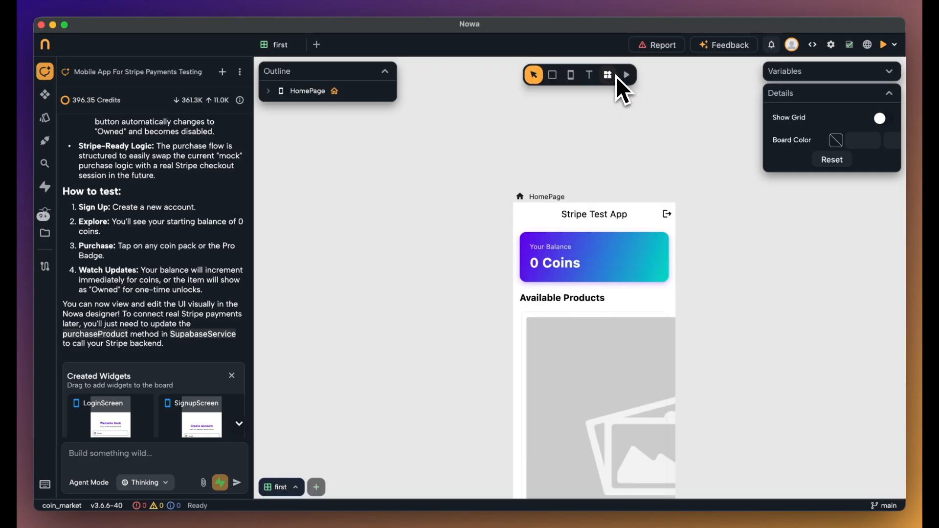
# Enable Stripe in App Settings with merchant name Coin Store and country US
pyautogui.click(831, 45)
pyautogui.scroll(-5, 272, 251)
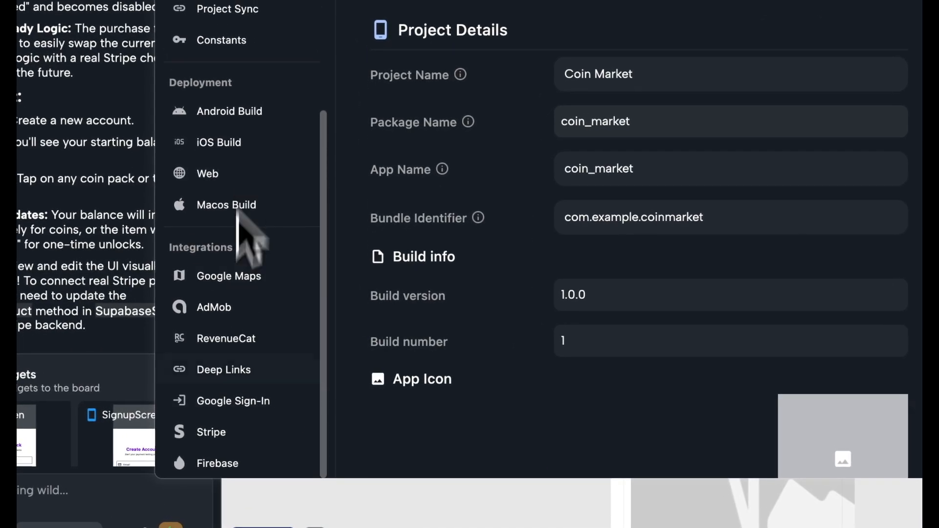
pyautogui.click(220, 440)
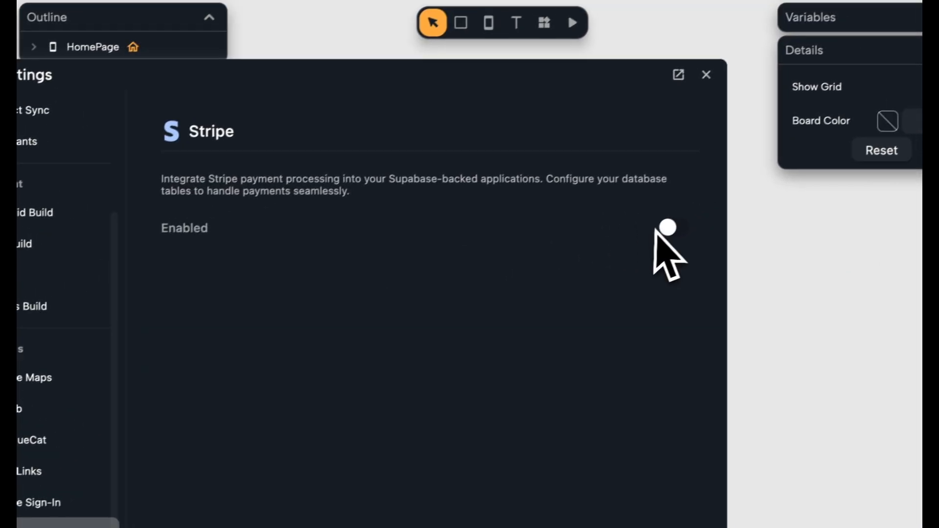
pyautogui.click(871, 129)
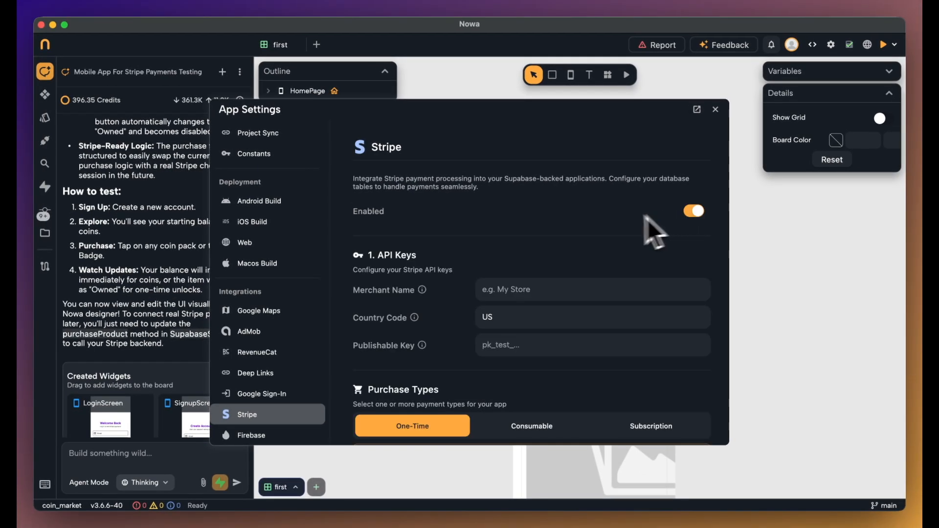
pyautogui.scroll(-3, 493, 286)
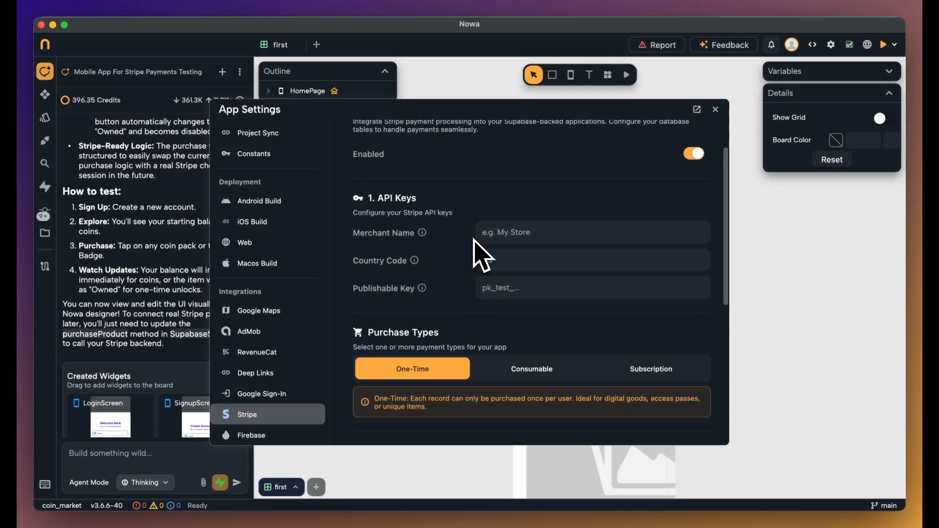
pyautogui.click(492, 233)
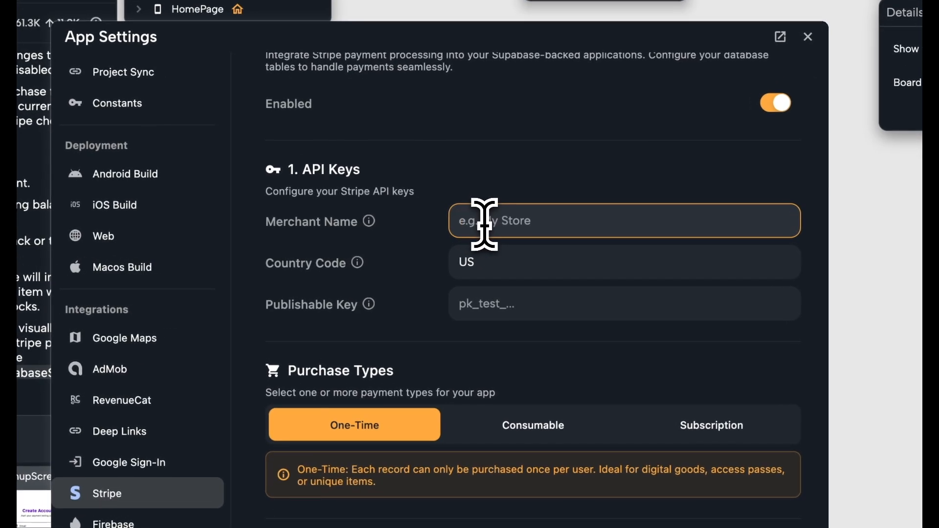
pyautogui.write('Coin Store')
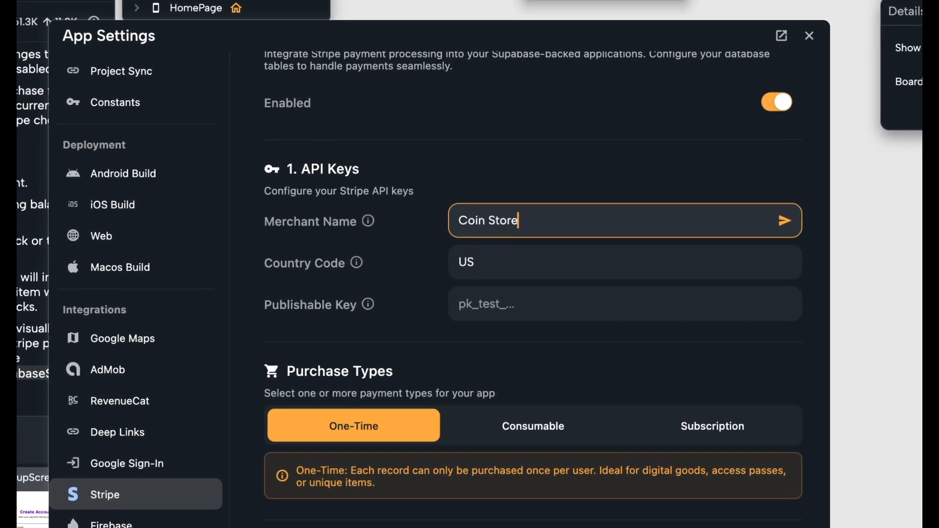
pyautogui.press('Return')
pyautogui.click(482, 262)
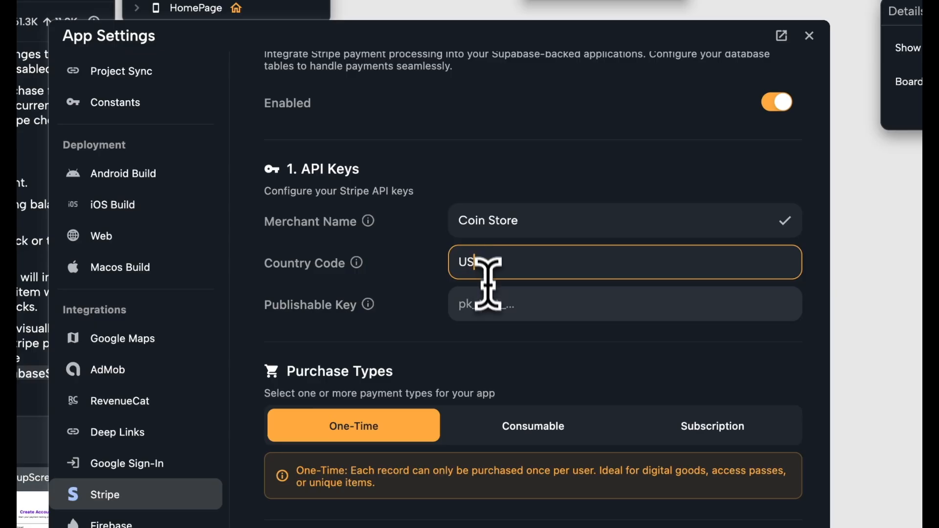
pyautogui.click(488, 303)
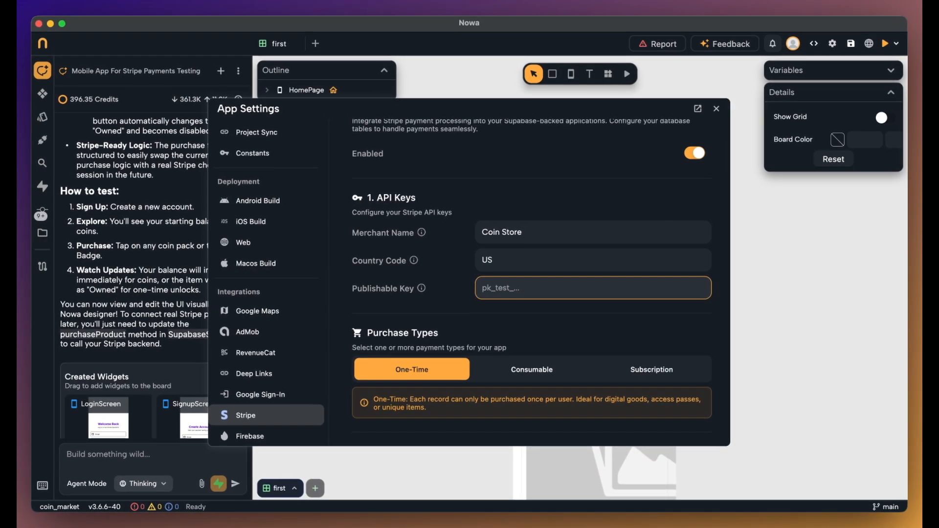
# Copy the sandbox publishable key from the Stripe dashboard and paste it into Nowa
pyautogui.press('super+Tab')
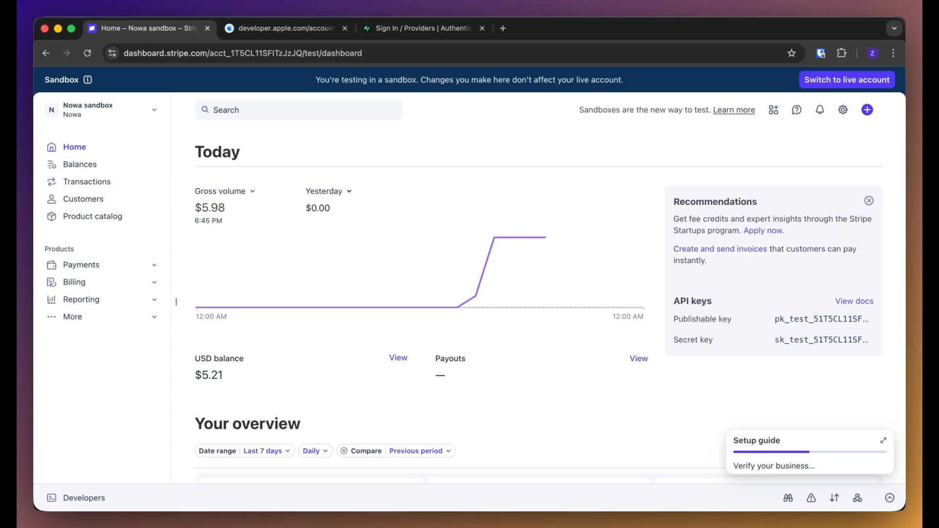
pyautogui.click(800, 318)
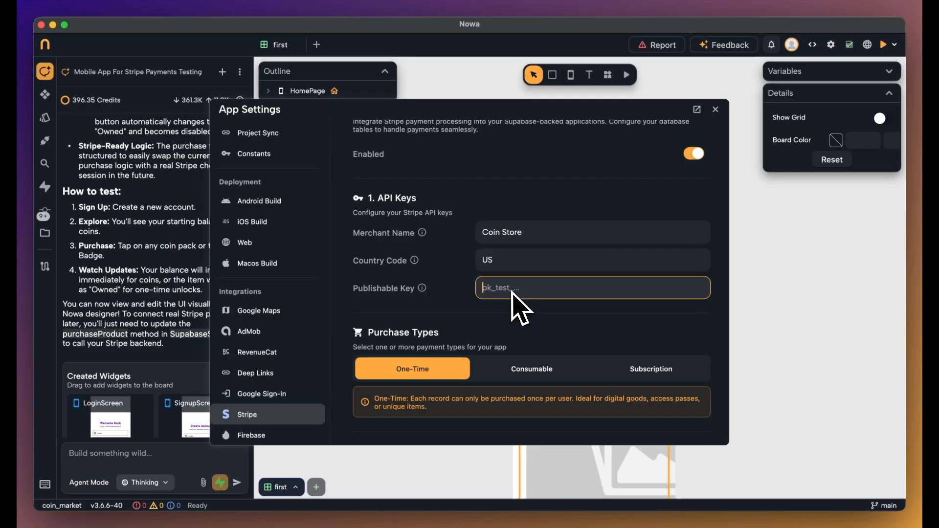
pyautogui.hotkey('ctrl', 'v')
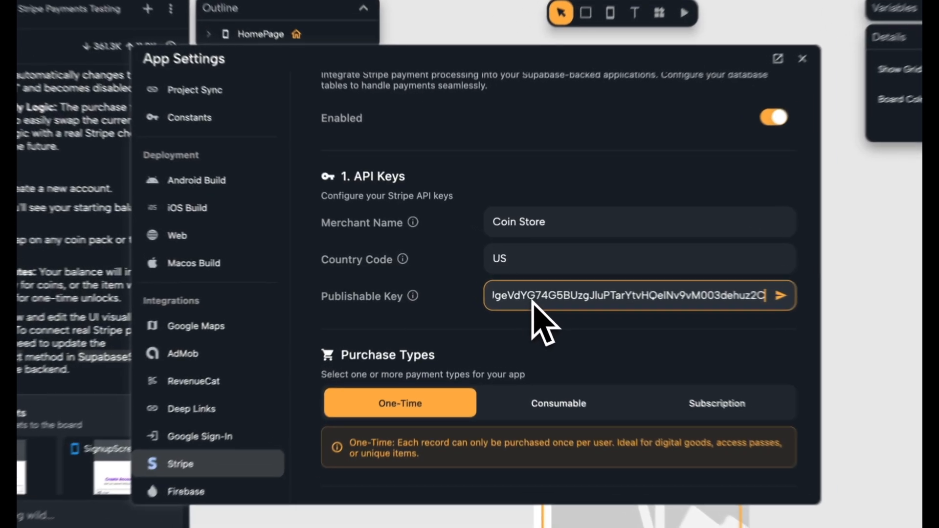
# Save the publishable key and add Consumable as a purchase type
pyautogui.click(825, 300)
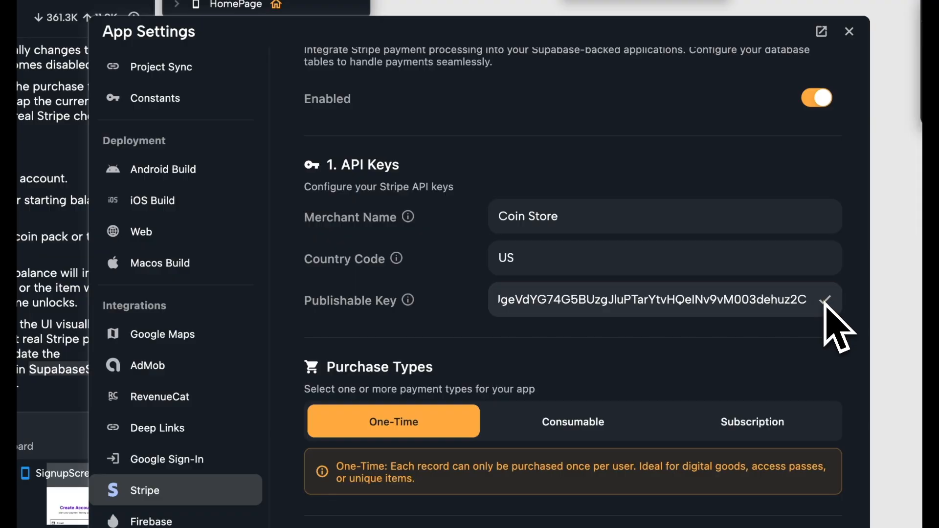
pyautogui.scroll(-5, 837, 333)
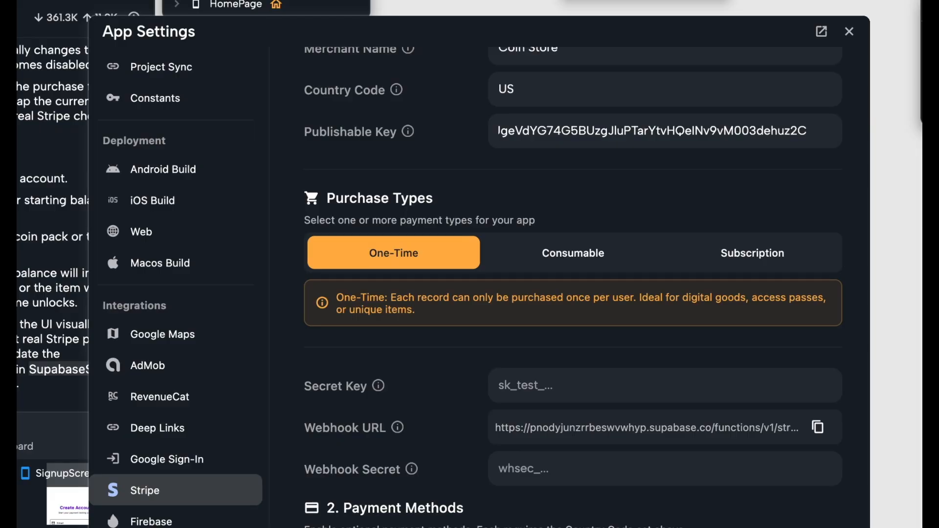
pyautogui.click(571, 258)
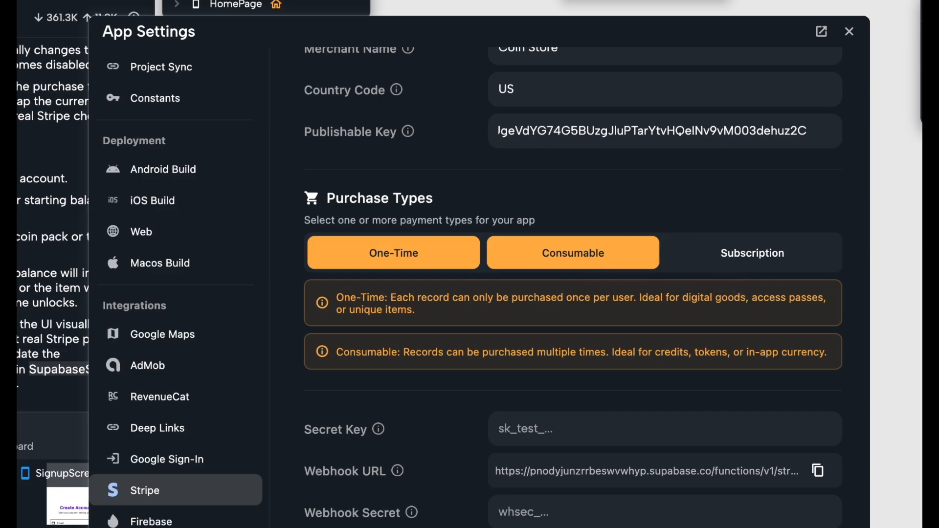
# Leave Subscription deselected so purchase types stay One-Time and Consumable
pyautogui.click(752, 253)
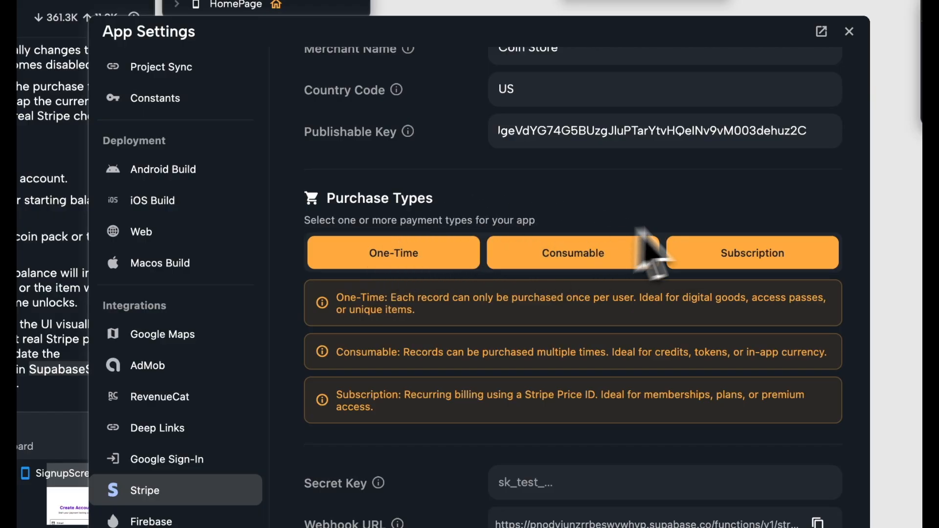
pyautogui.click(756, 274)
pyautogui.scroll(-5, 743, 247)
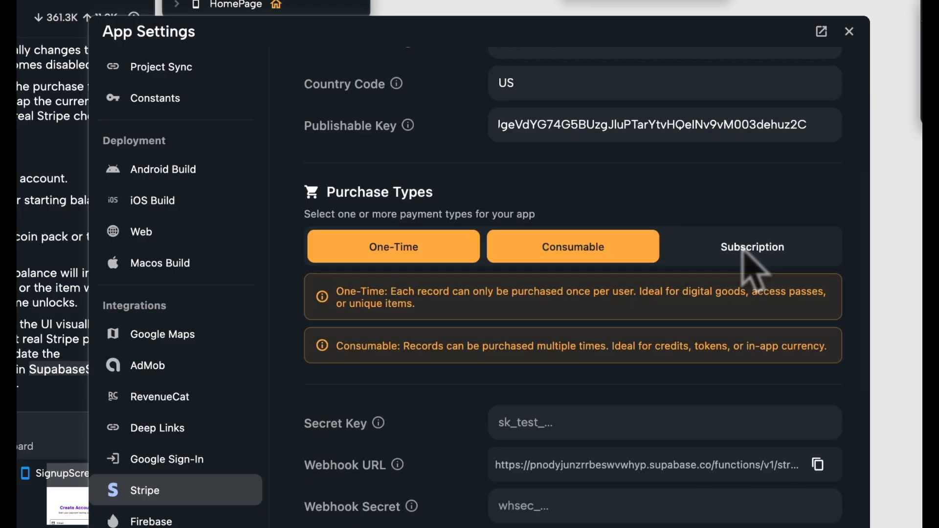
pyautogui.scroll(-1, 753, 269)
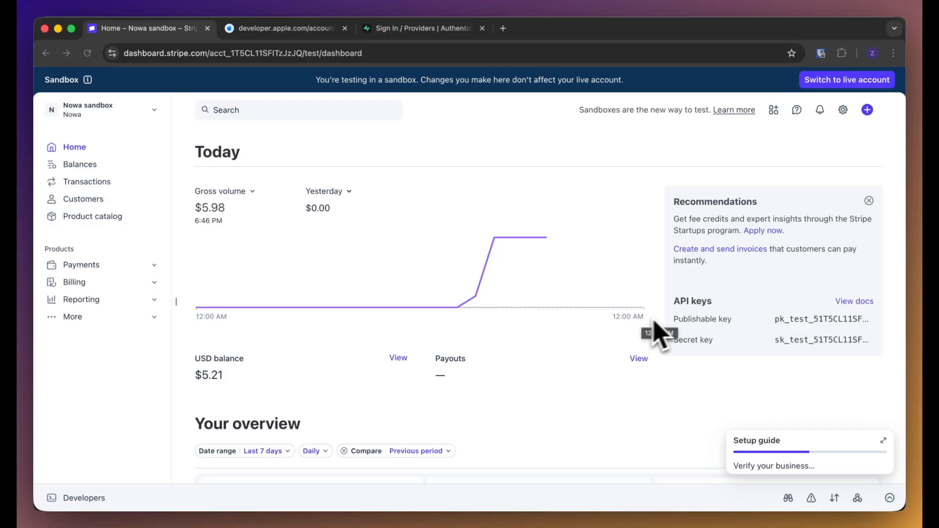
# Copy the Stripe sandbox secret key and save it in Nowa's Secret Key field
pyautogui.click(837, 342)
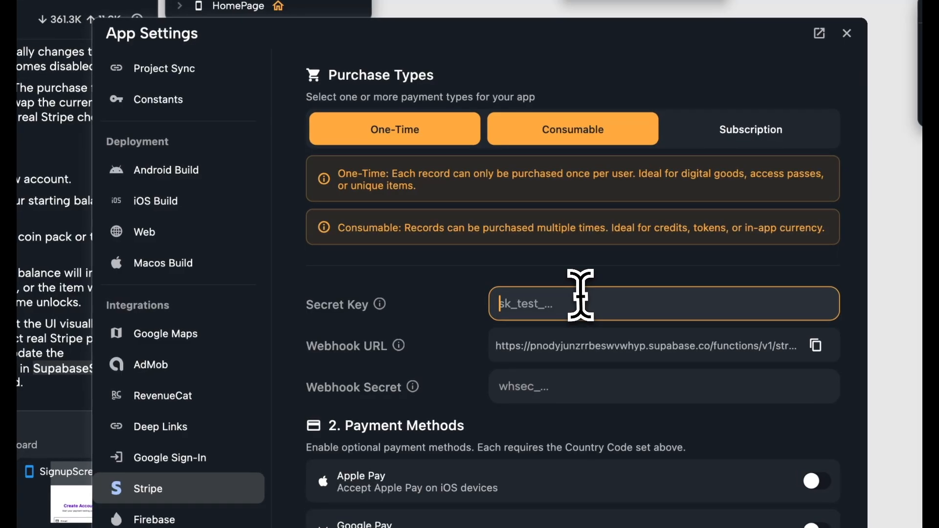
pyautogui.hotkey('ctrl', 'v')
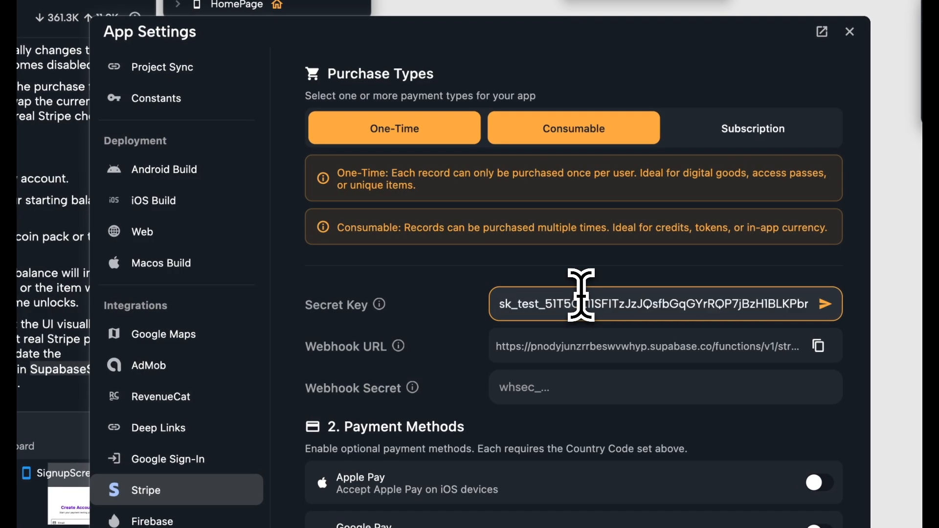
pyautogui.click(826, 304)
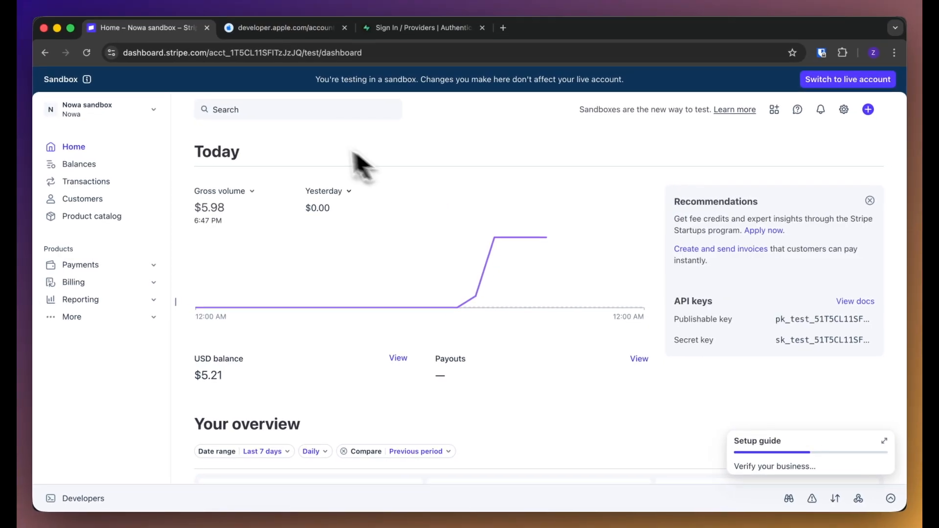
# Search the Stripe dashboard for webhooks and start a new event destination
pyautogui.click(272, 110)
pyautogui.write('webho')
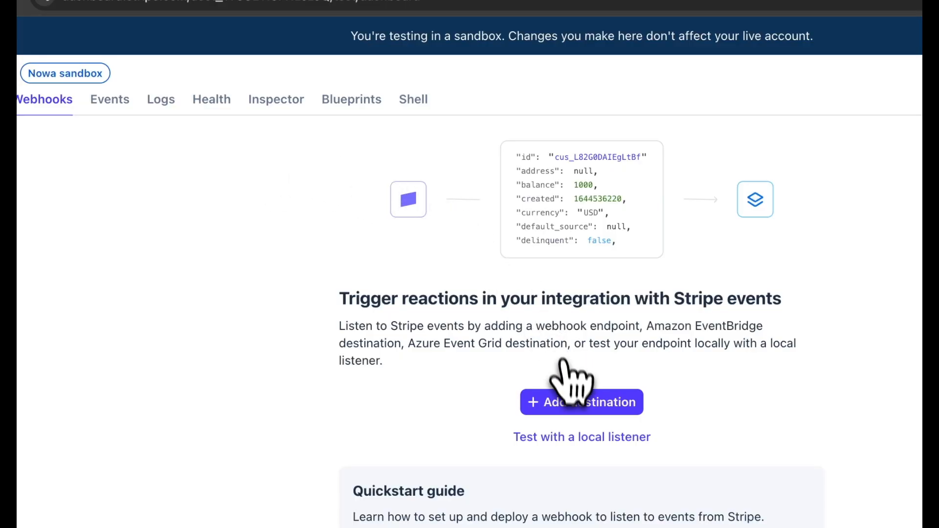
pyautogui.click(557, 398)
pyautogui.scroll(-5, 457, 331)
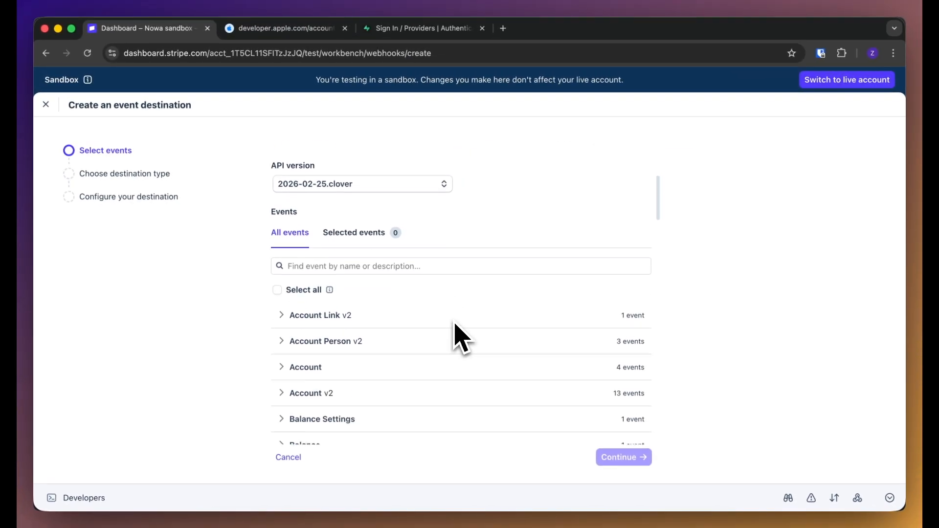
pyautogui.scroll(-1, 462, 338)
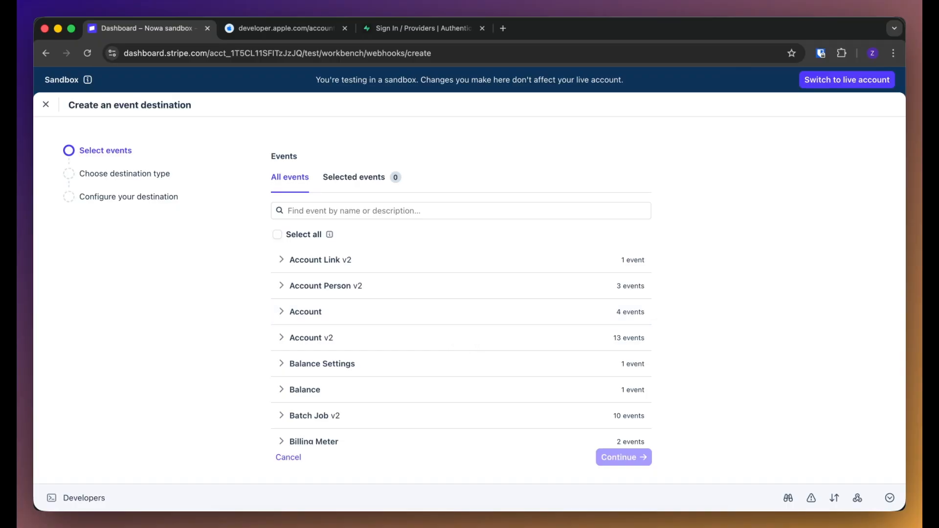
pyautogui.scroll(-10, 362, 228)
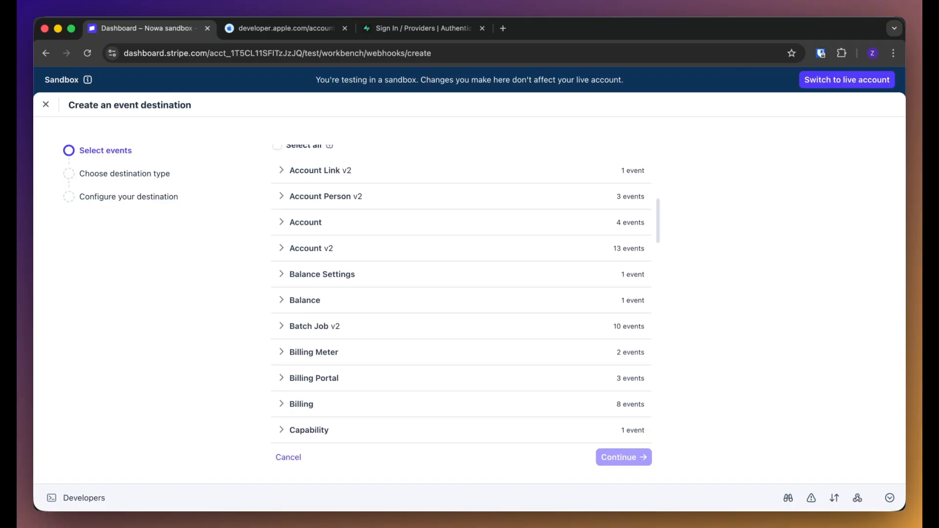
pyautogui.scroll(-10, 366, 229)
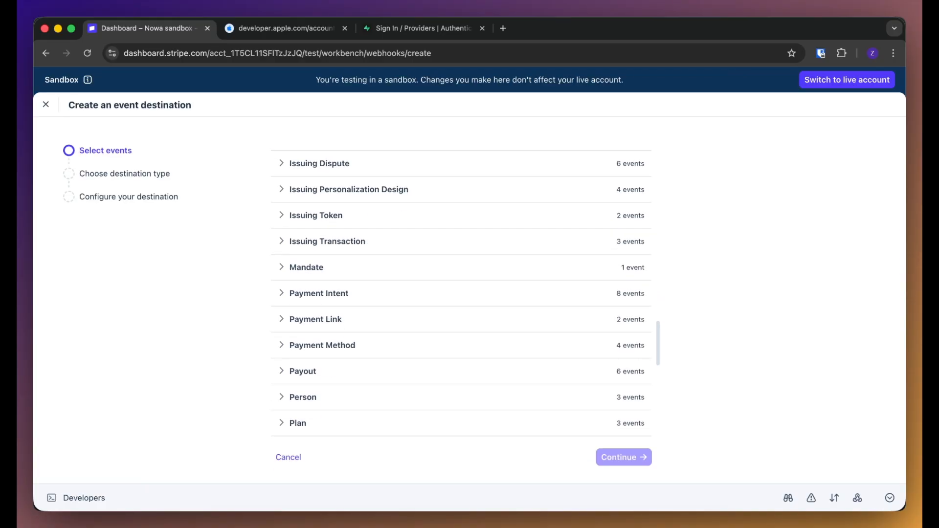
# Expand the Payment Intent and Customer event groups
pyautogui.click(342, 229)
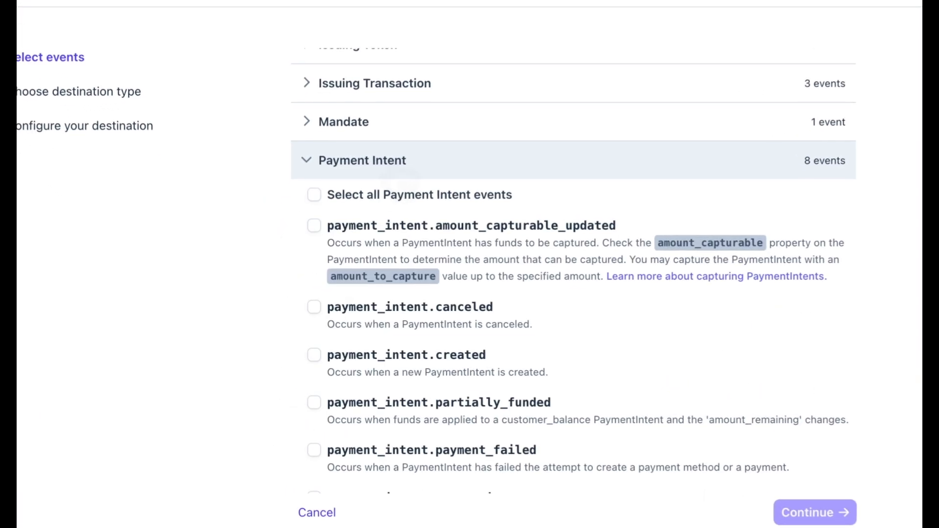
pyautogui.scroll(-4, 345, 230)
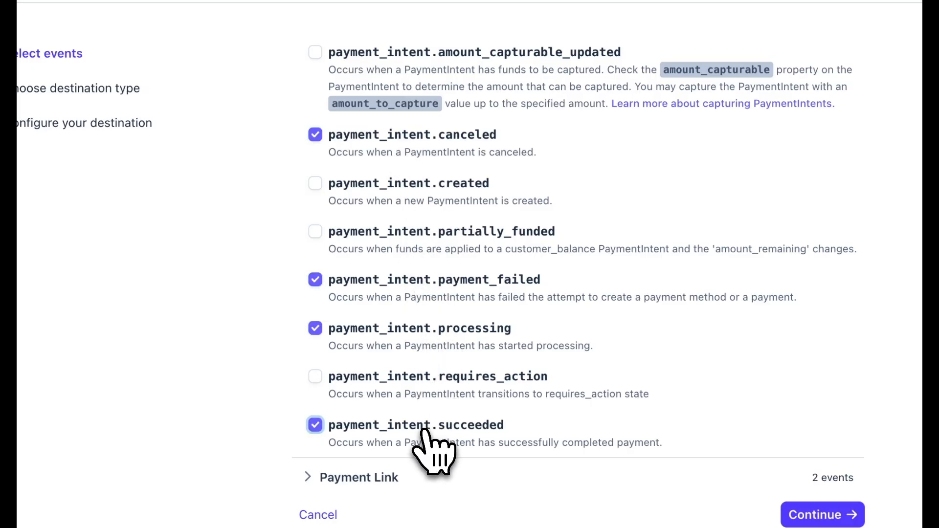
pyautogui.scroll(15, 425, 430)
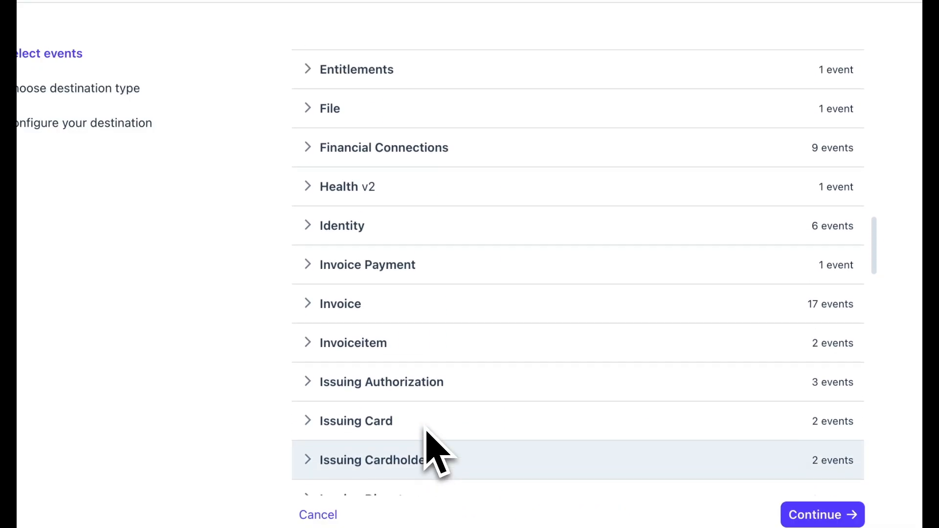
pyautogui.scroll(2, 430, 442)
pyautogui.click(399, 304)
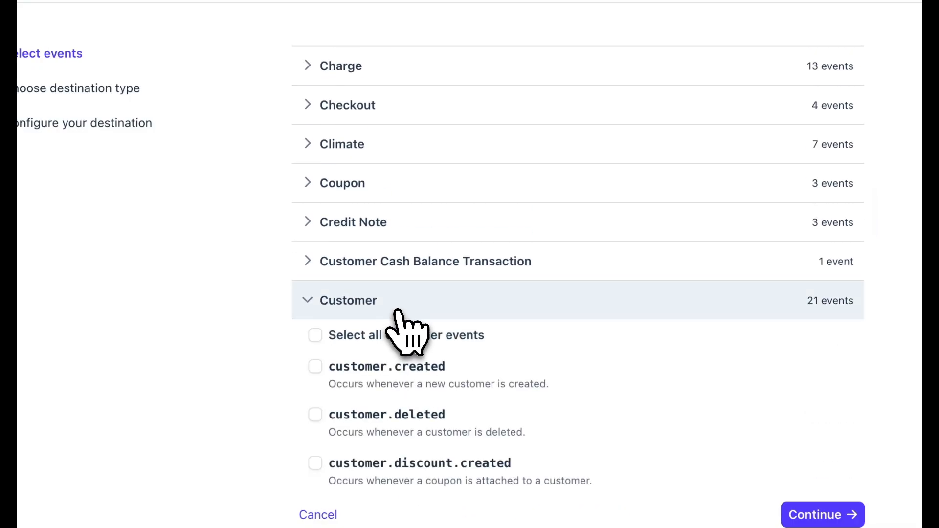
pyautogui.scroll(-5, 406, 339)
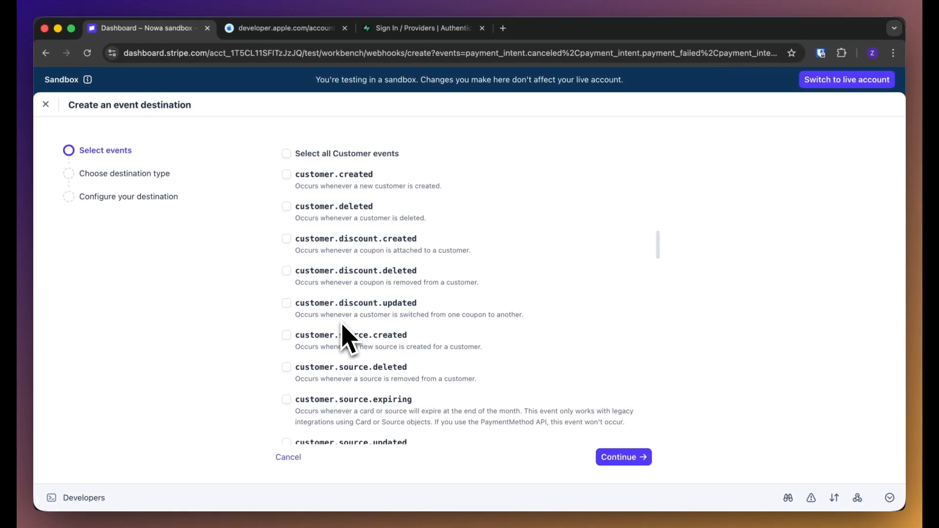
pyautogui.scroll(-4, 344, 337)
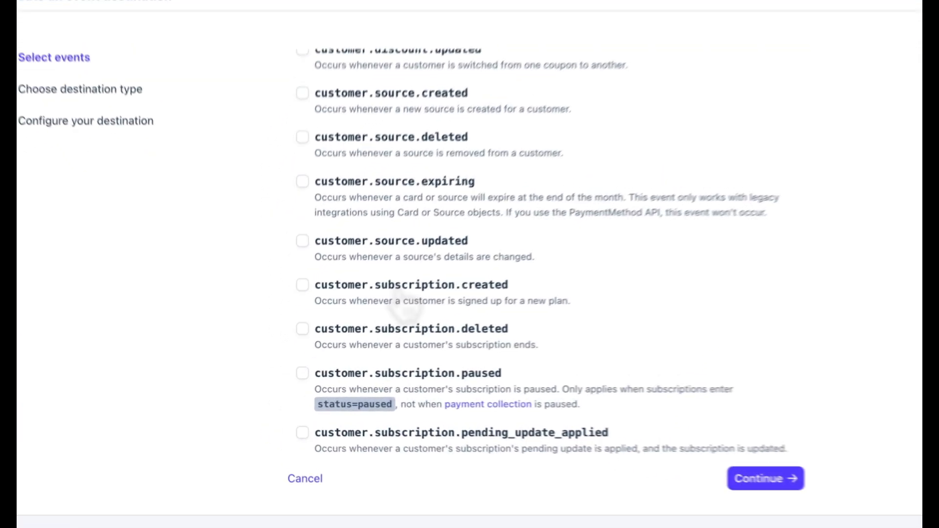
# Select the customer.subscription.created, customer.subscription.deleted and customer.subscription.updated events
pyautogui.click(355, 320)
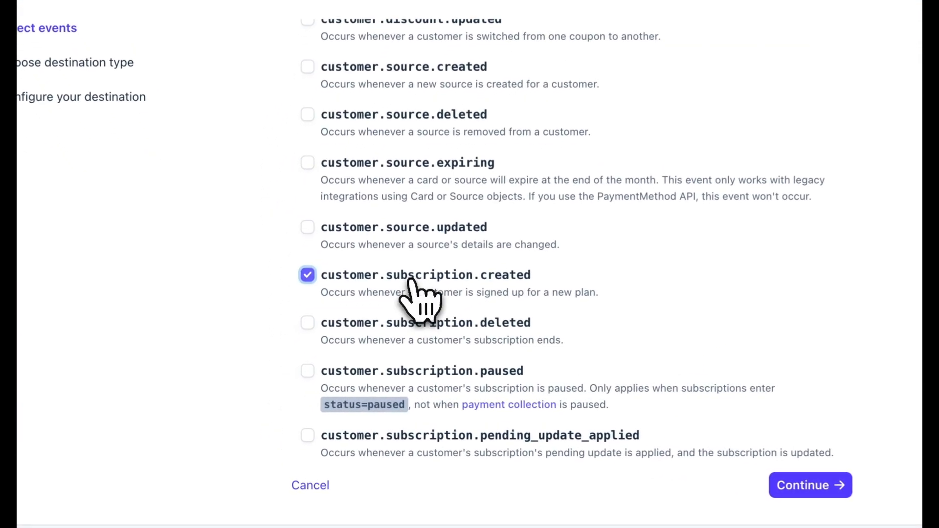
pyautogui.click(358, 348)
pyautogui.scroll(-8, 417, 323)
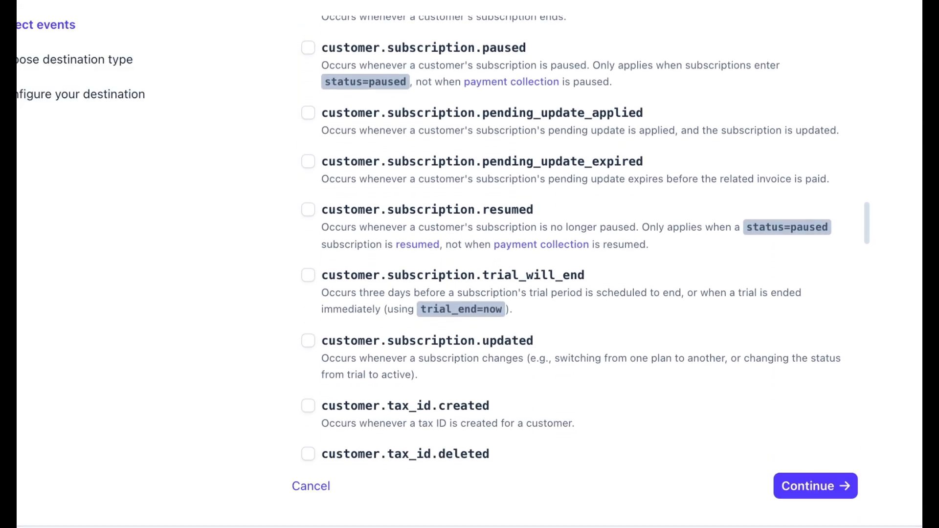
pyautogui.click(308, 325)
pyautogui.scroll(5, 308, 325)
pyautogui.scroll(-10, 423, 329)
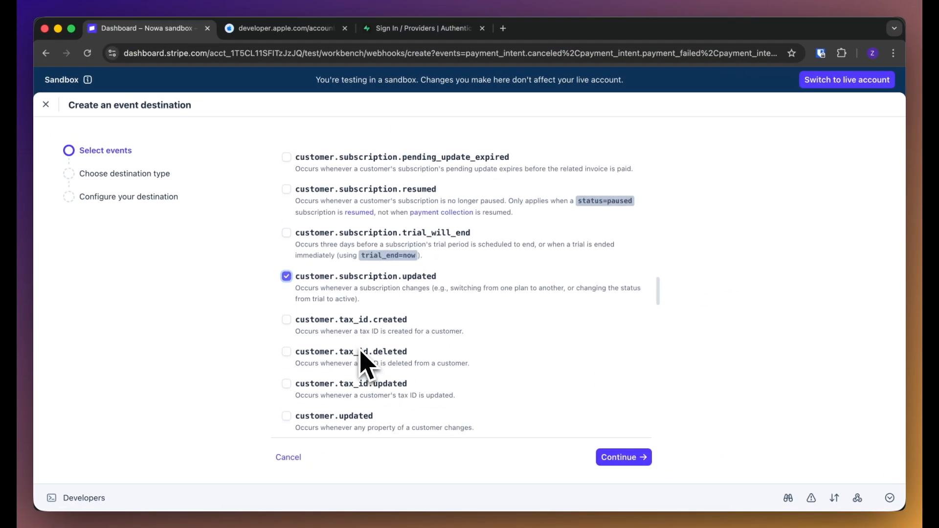
# Add invoice.paid from the Invoice events and continue to the destination type
pyautogui.click(366, 406)
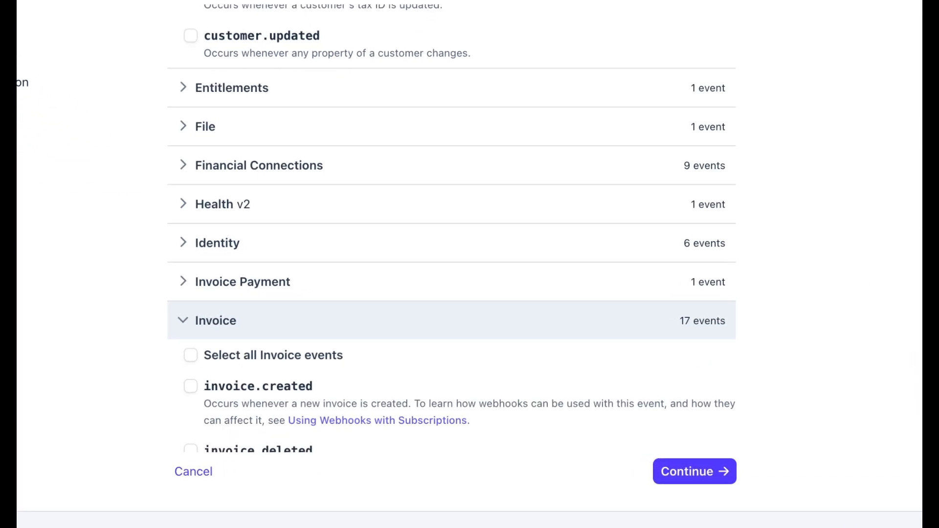
pyautogui.scroll(-3, 365, 406)
pyautogui.scroll(-5, 357, 324)
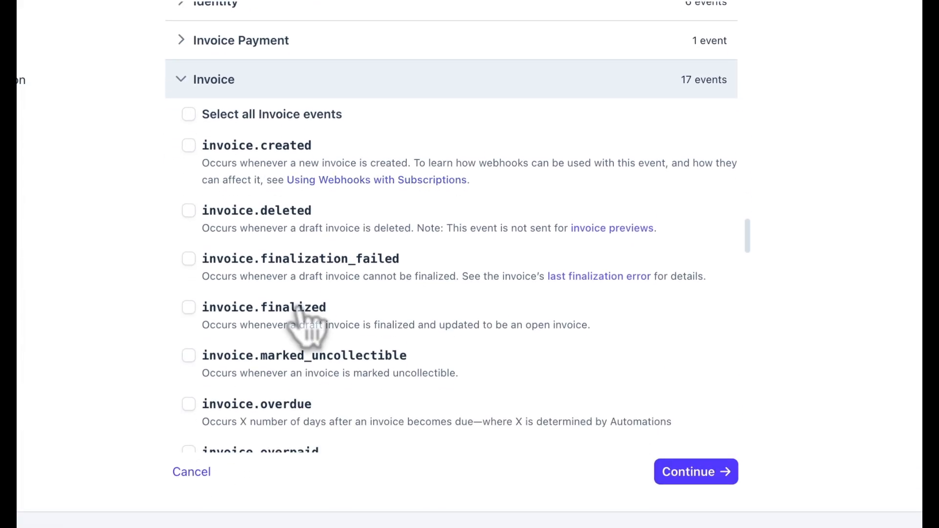
pyautogui.click(281, 376)
pyautogui.scroll(-4, 281, 376)
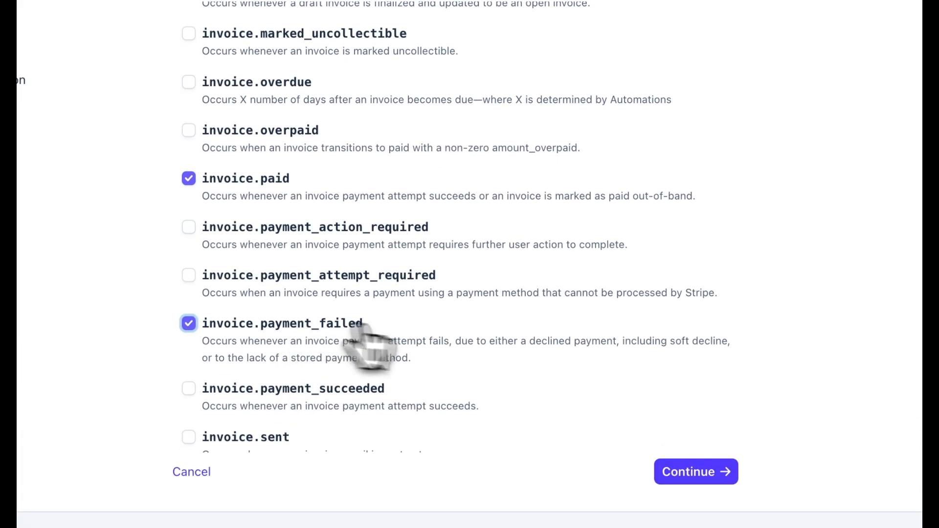
pyautogui.click(677, 473)
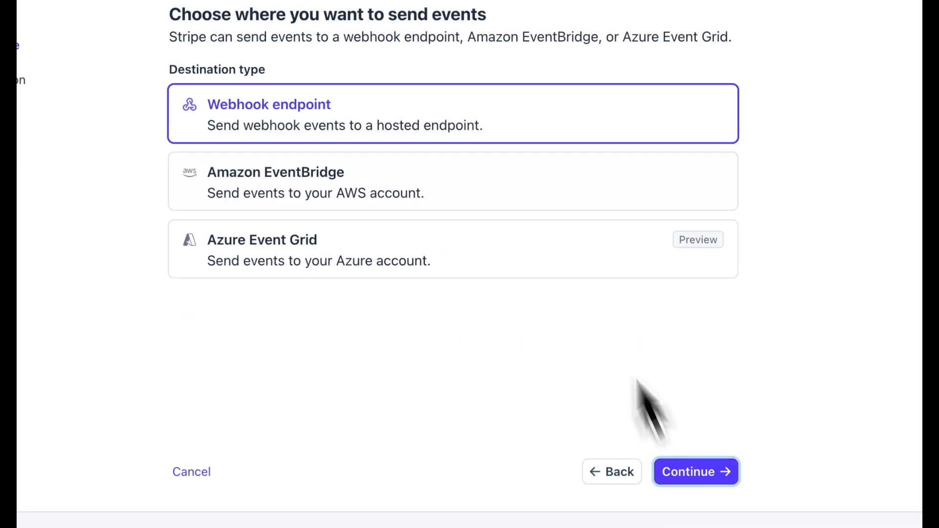
# Create the 'coin market' webhook endpoint using the Supabase stripe-webhook URL and copy its signing secret
pyautogui.click(689, 472)
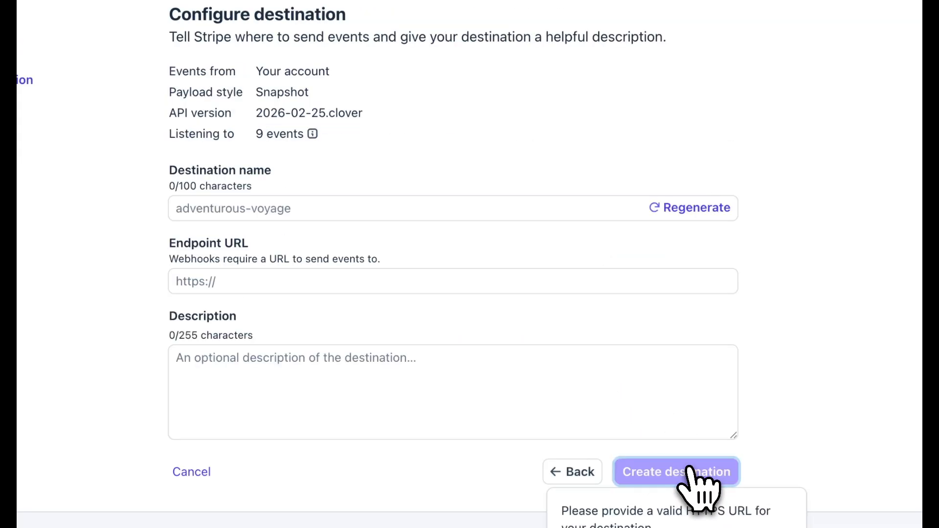
pyautogui.click(368, 213)
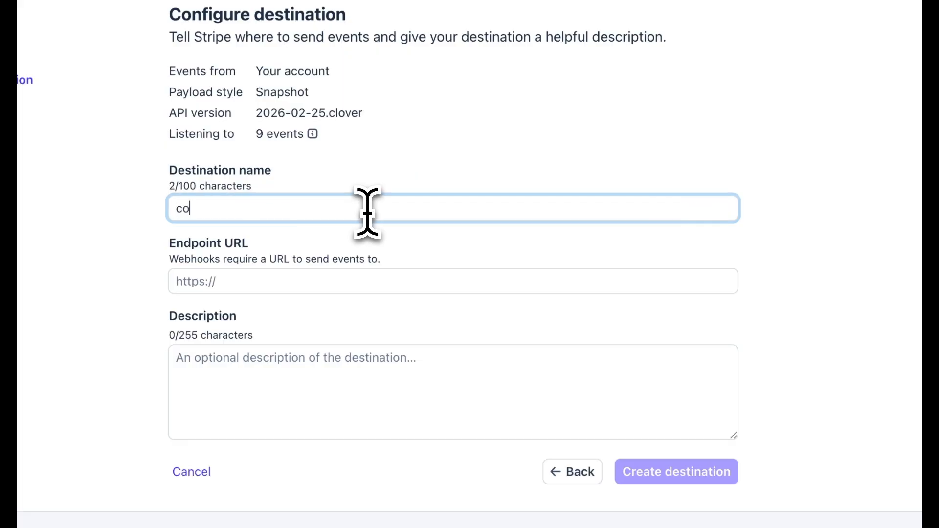
pyautogui.click(225, 283)
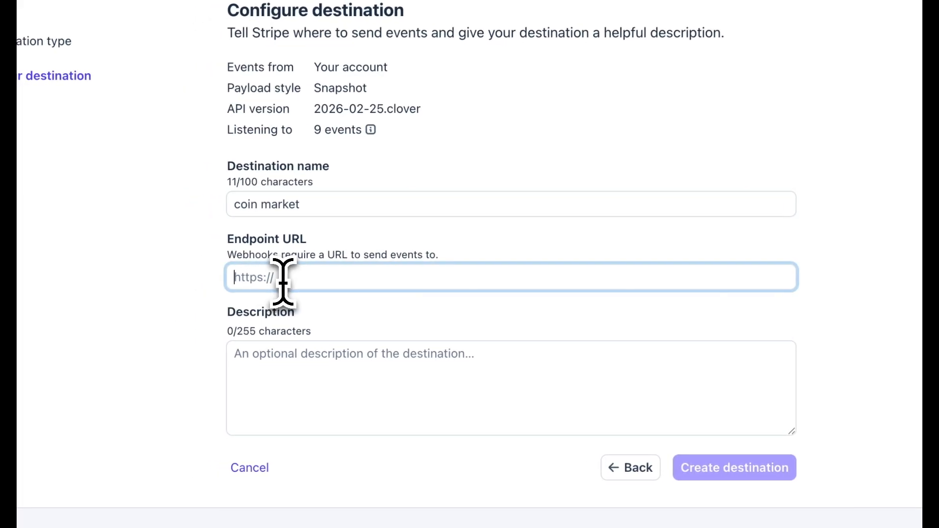
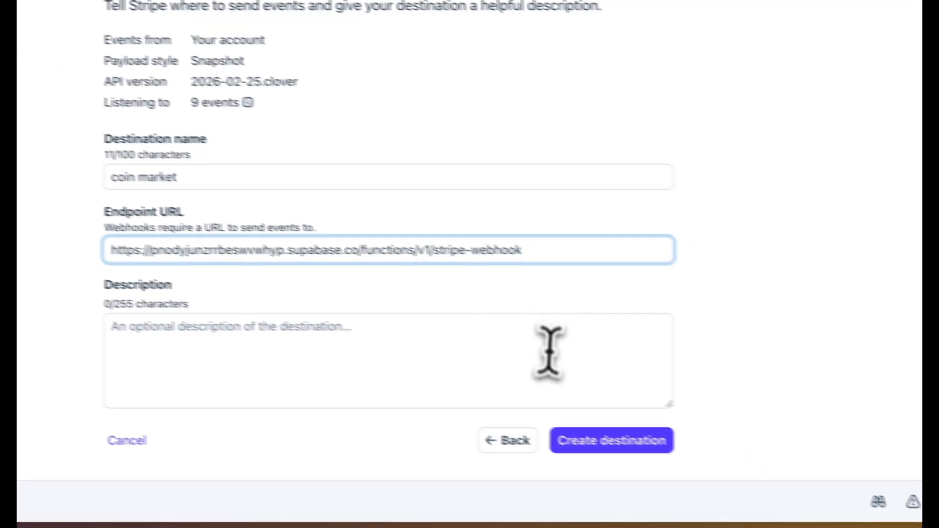
pyautogui.click(730, 463)
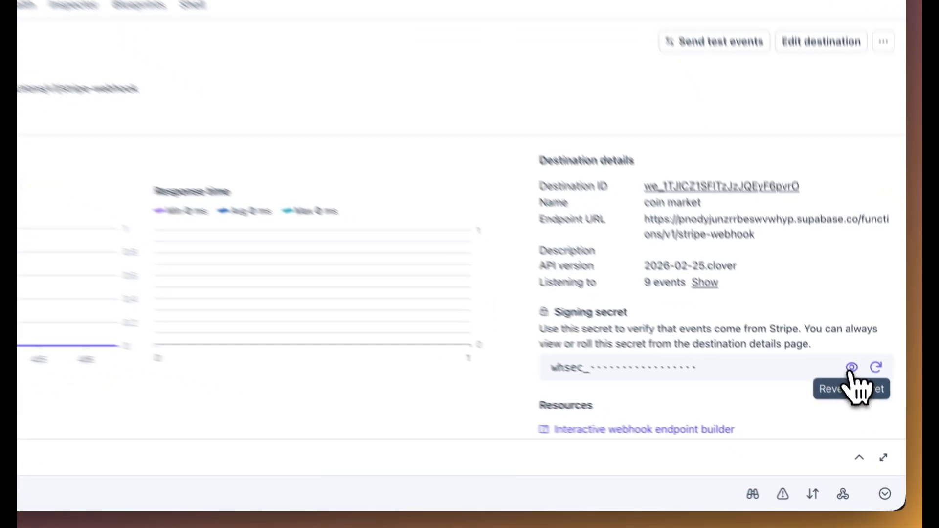
pyautogui.click(864, 401)
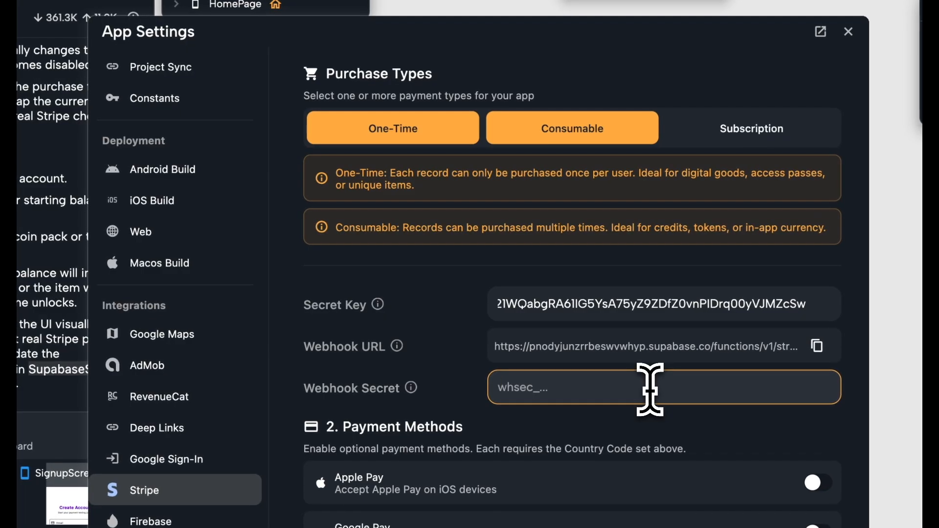
pyautogui.press('super+v')
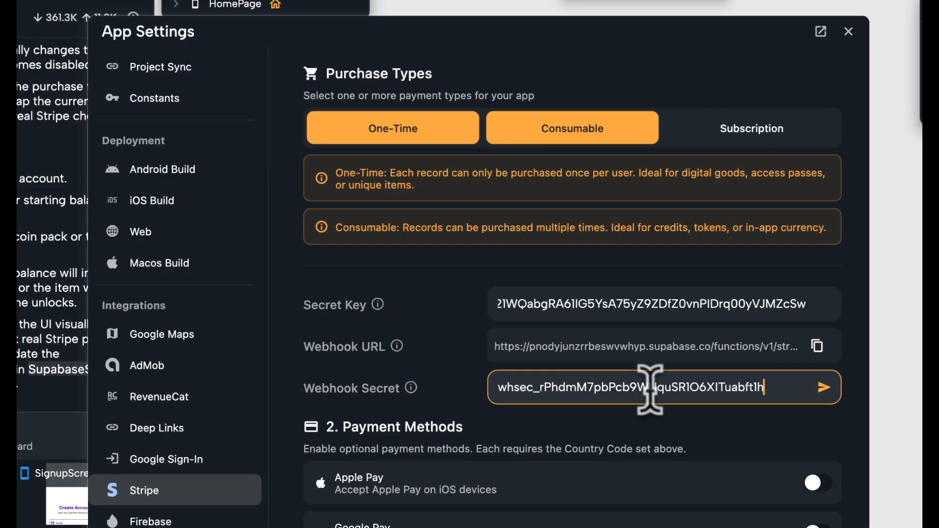
# Save the signing secret as Nowa's Webhook Secret and switch on Apple Pay
pyautogui.click(823, 387)
pyautogui.scroll(-5, 831, 415)
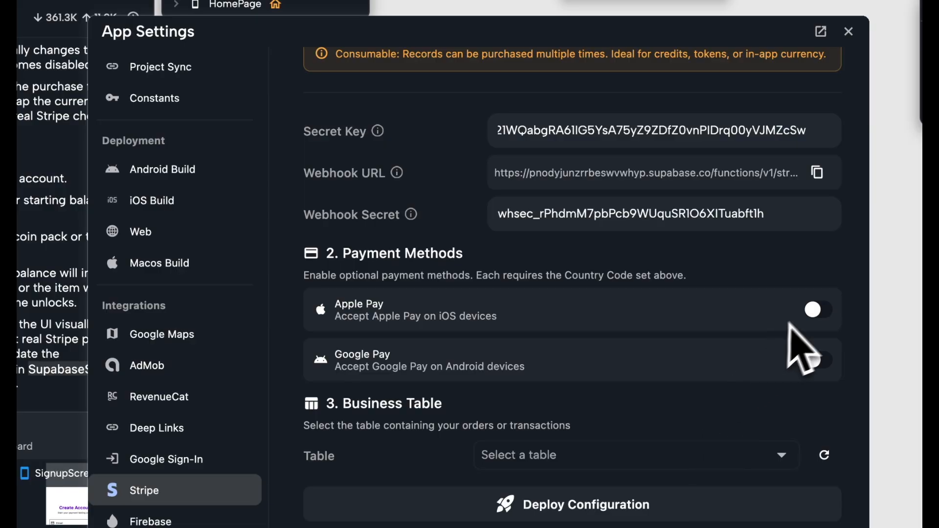
pyautogui.click(818, 316)
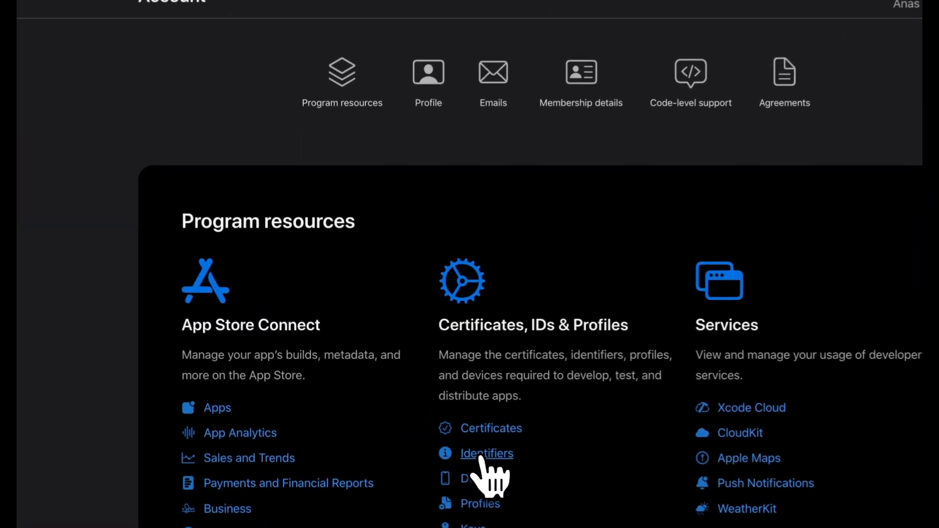
# Start registering a new Apple identifier of type Merchant ID
pyautogui.click(423, 417)
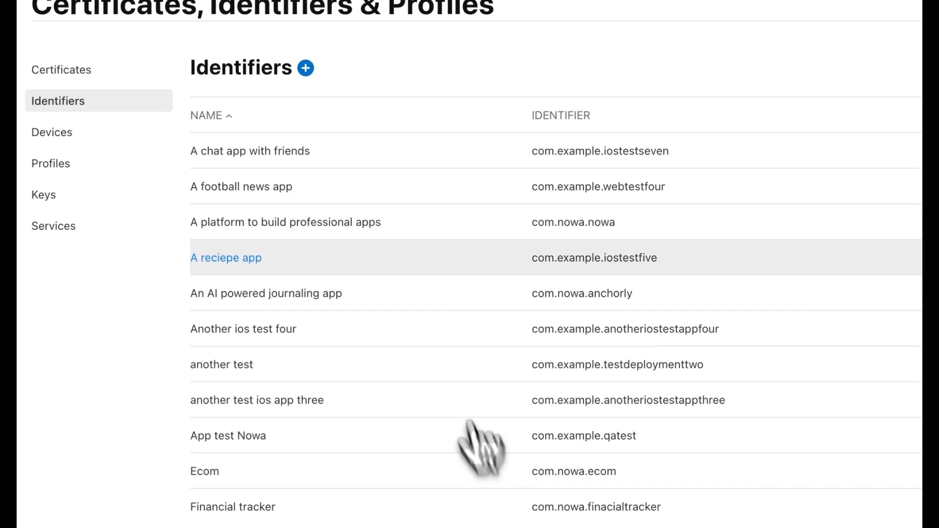
pyautogui.click(306, 68)
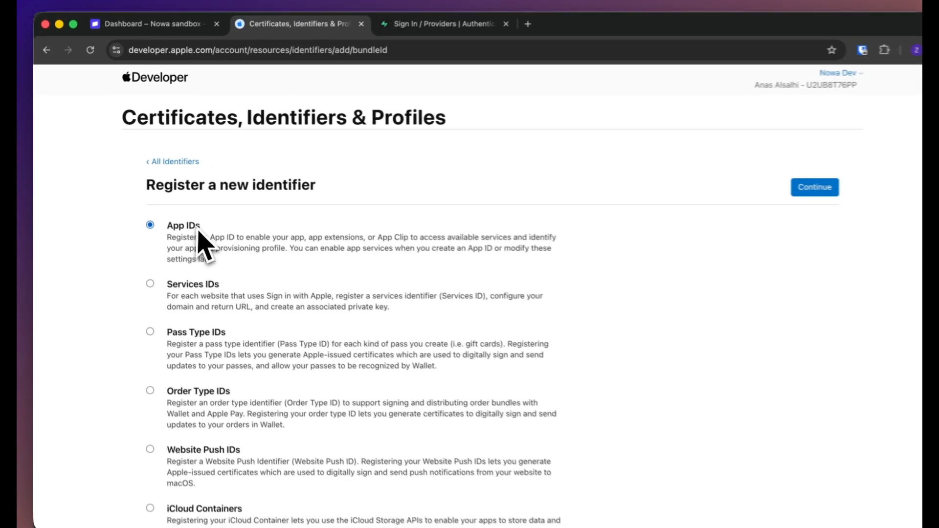
pyautogui.scroll(-5, 198, 240)
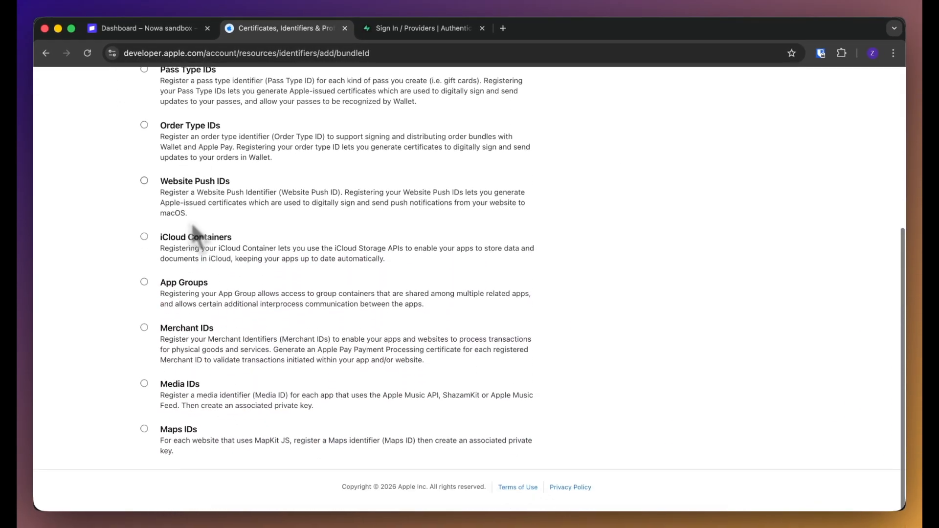
pyautogui.click(185, 357)
pyautogui.scroll(5, 184, 356)
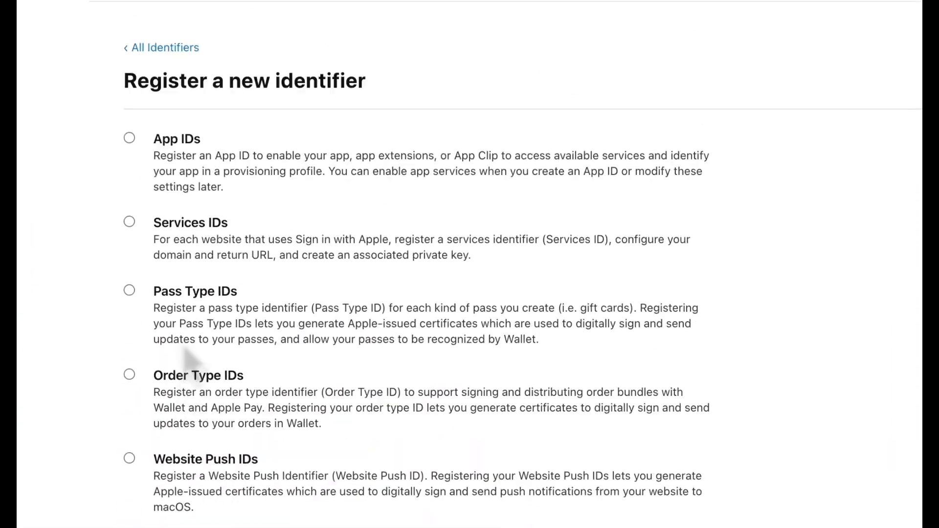
pyautogui.click(845, 167)
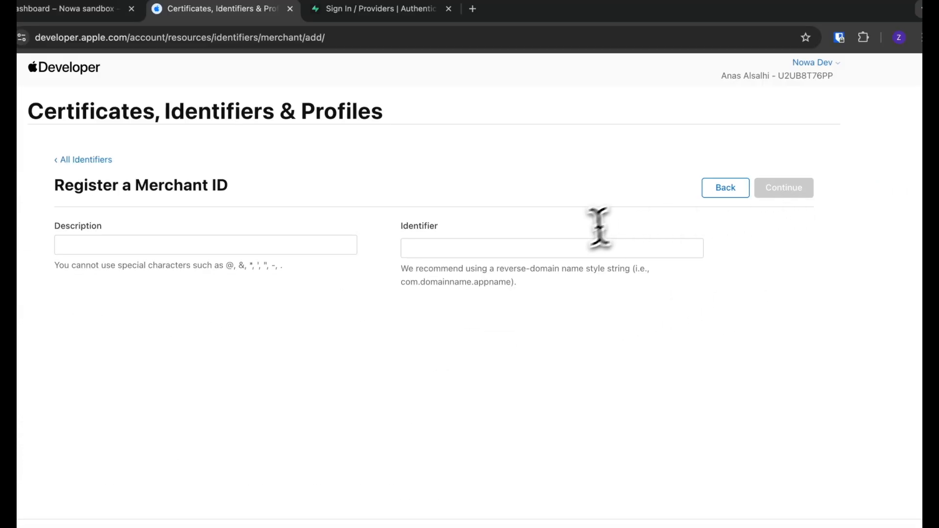
# Register merchant.dev.now.coinsmarket with description 'Test' and open its configuration
pyautogui.click(563, 248)
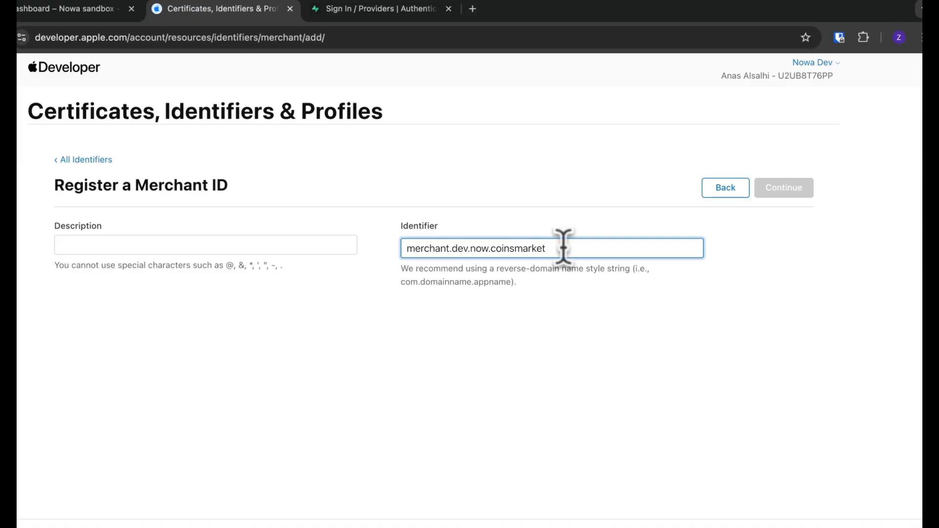
pyautogui.click(333, 243)
pyautogui.write('Test')
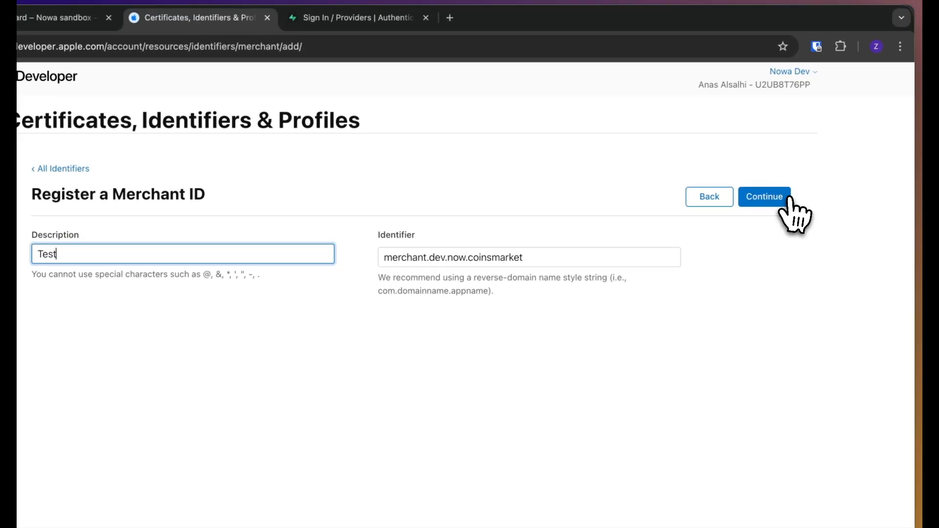
pyautogui.click(793, 192)
pyautogui.click(788, 188)
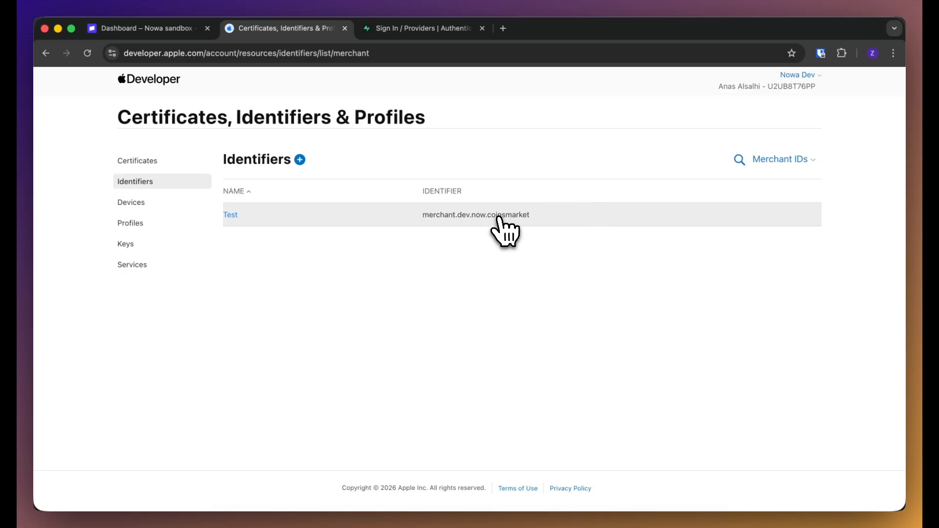
pyautogui.click(498, 218)
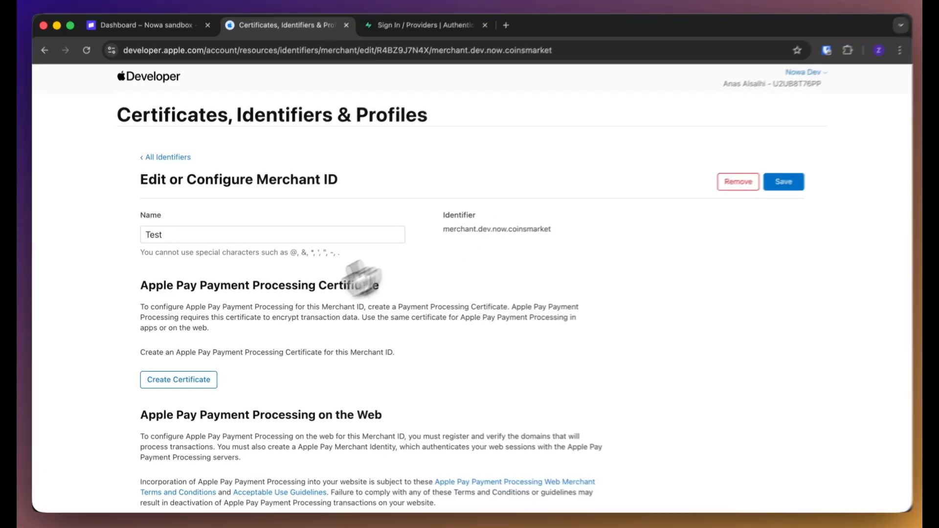
# Begin an Apple Pay Payment Processing Certificate for Test, answering No for China mainland
pyautogui.click(193, 377)
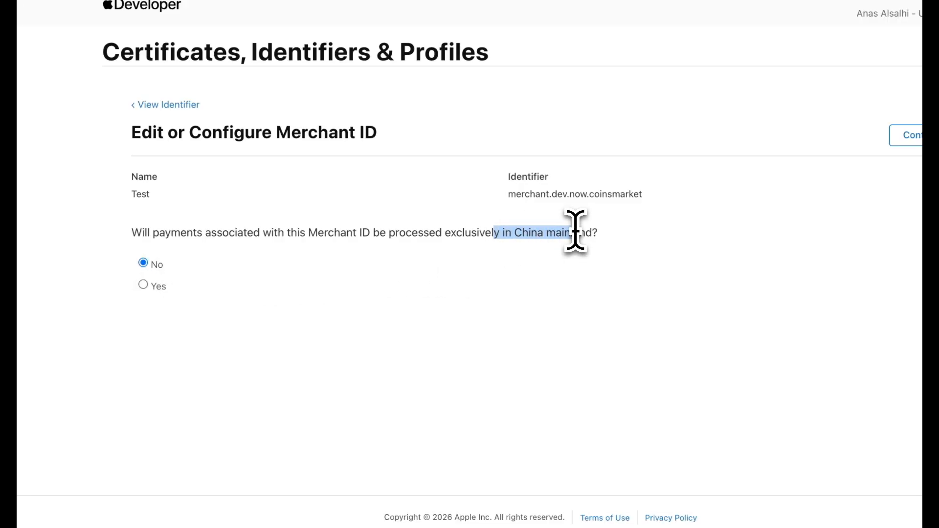
pyautogui.click(895, 135)
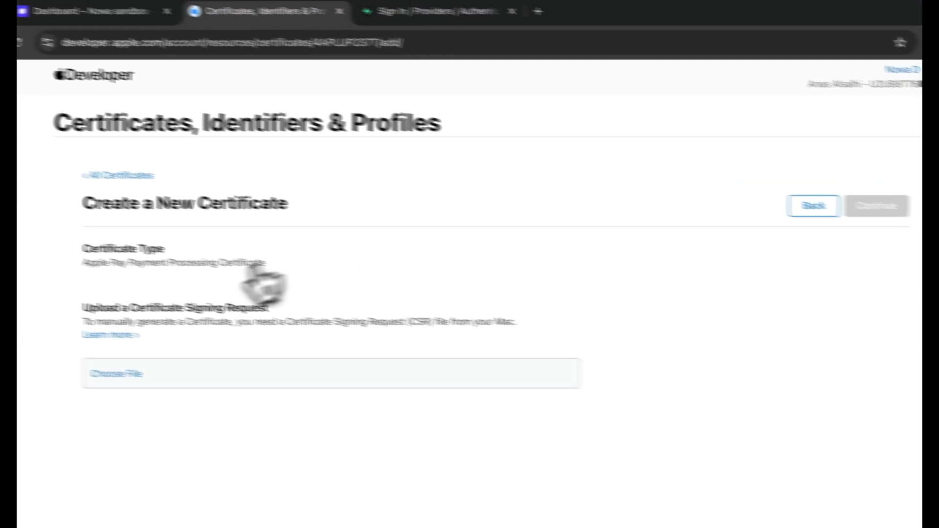
pyautogui.moveTo(168, 322); pyautogui.dragTo(348, 325)
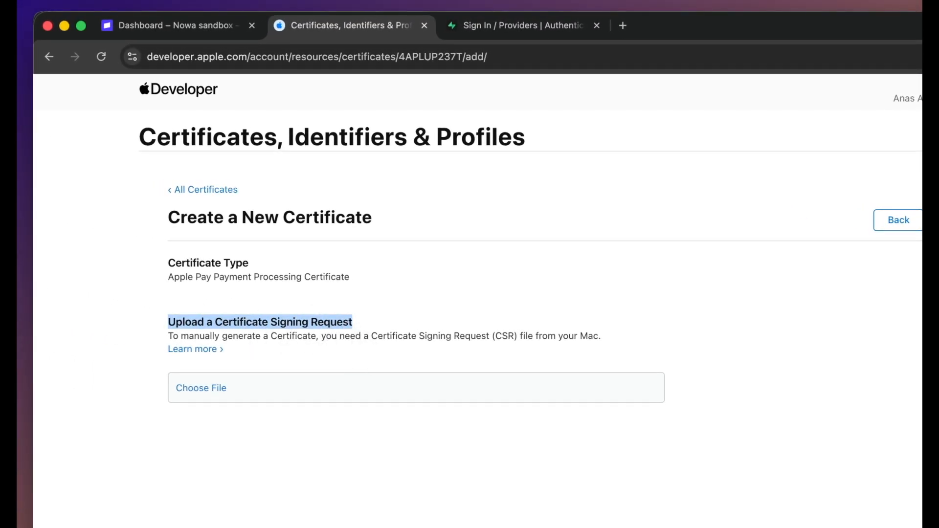
pyautogui.click(211, 29)
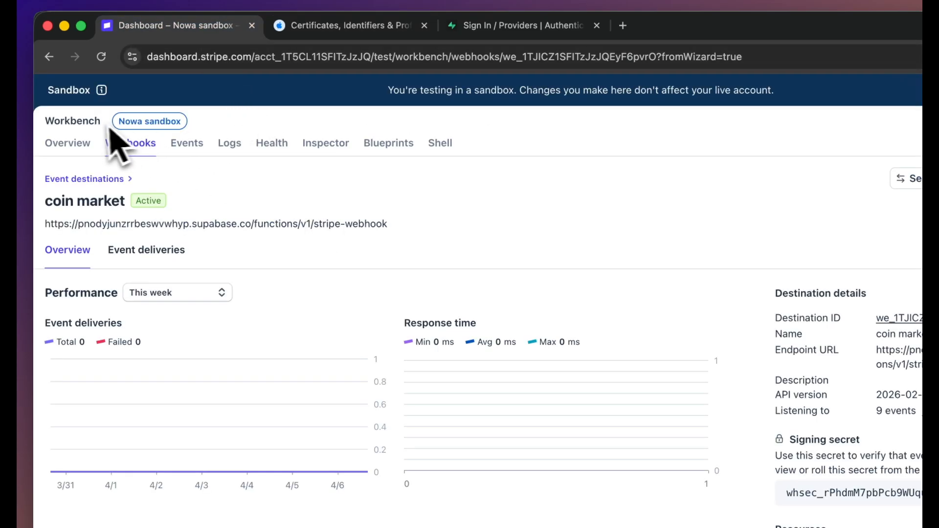
# Open the Apple Pay details under Stripe's Settings > Payments > Payment methods
pyautogui.click(882, 131)
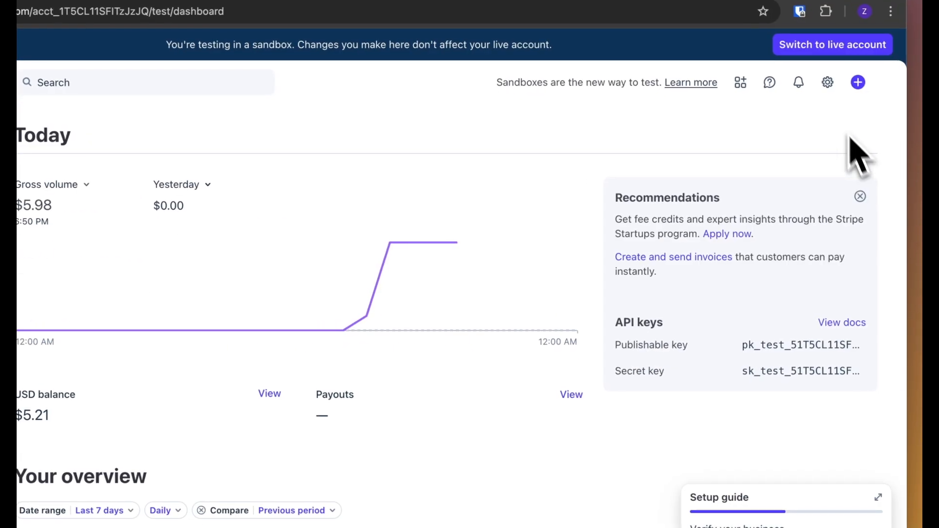
pyautogui.click(827, 133)
pyautogui.click(366, 443)
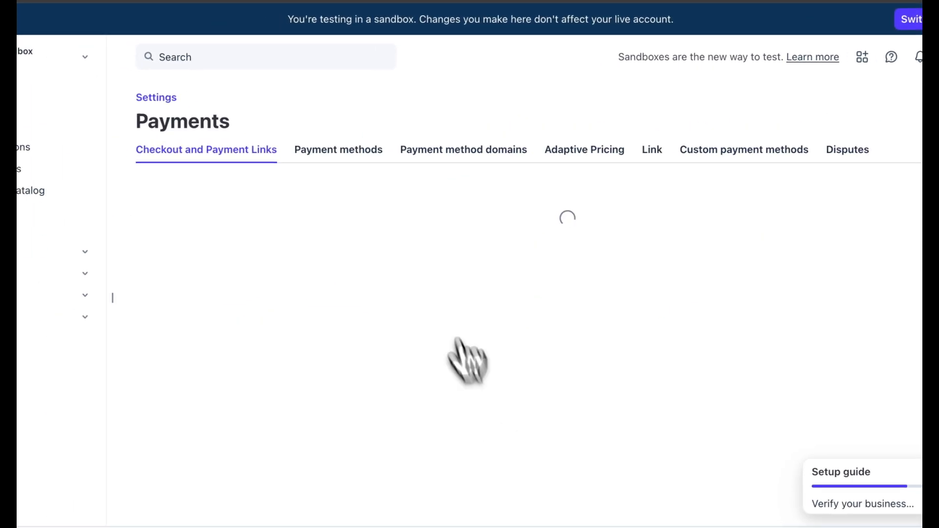
pyautogui.click(242, 125)
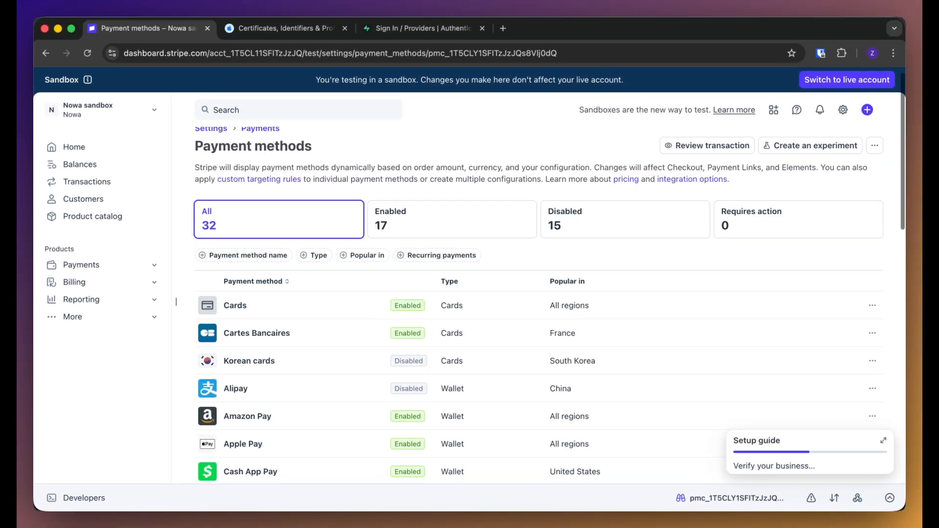
pyautogui.scroll(-5, 386, 220)
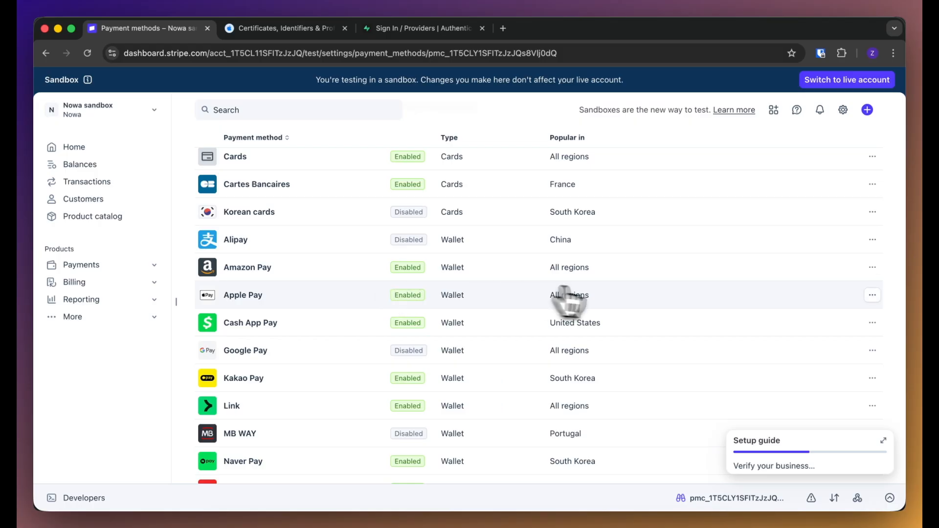
pyautogui.click(871, 295)
pyautogui.click(856, 316)
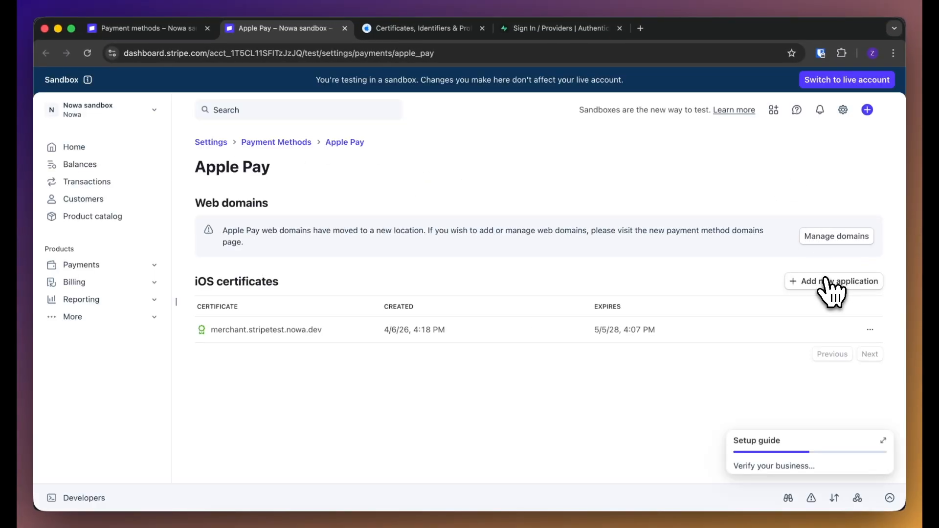
# Add a new iOS application, downloading stripe (1).certSigningRequest, and reach the upload step
pyautogui.click(826, 282)
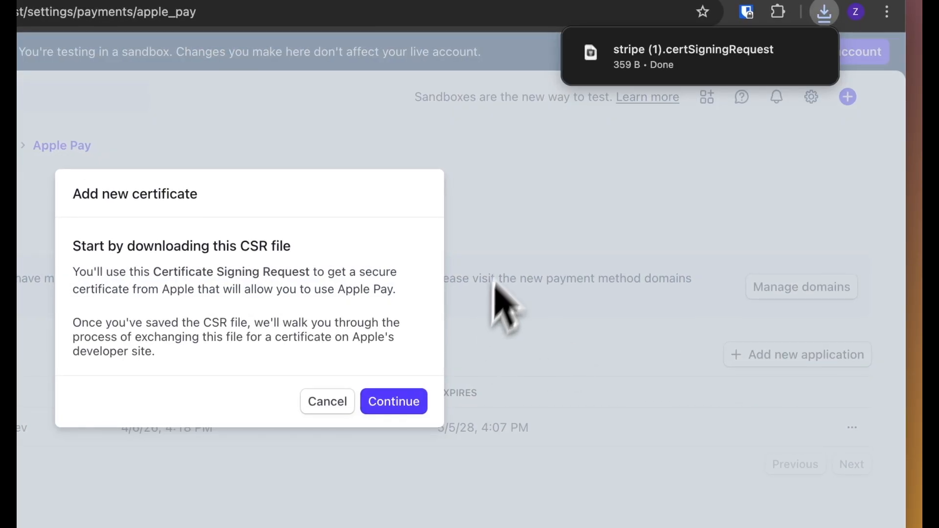
pyautogui.moveTo(694, 59)
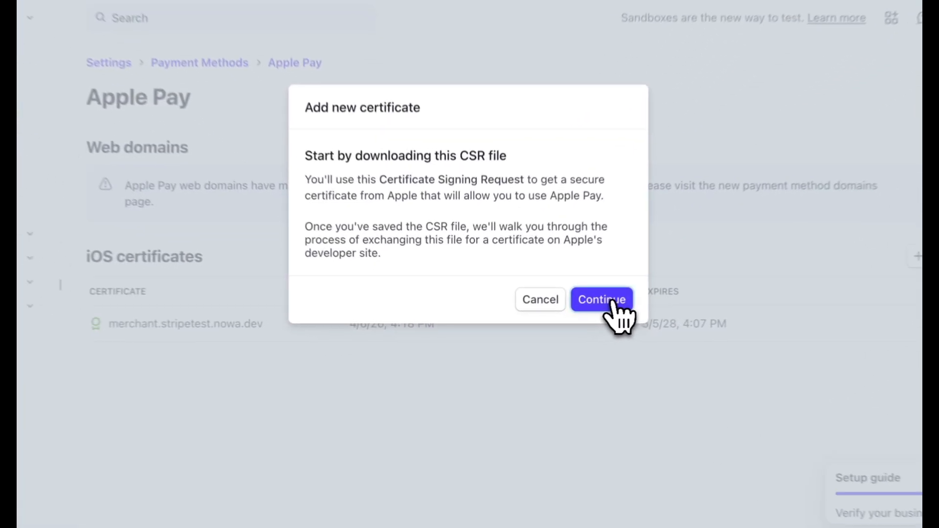
pyautogui.click(565, 311)
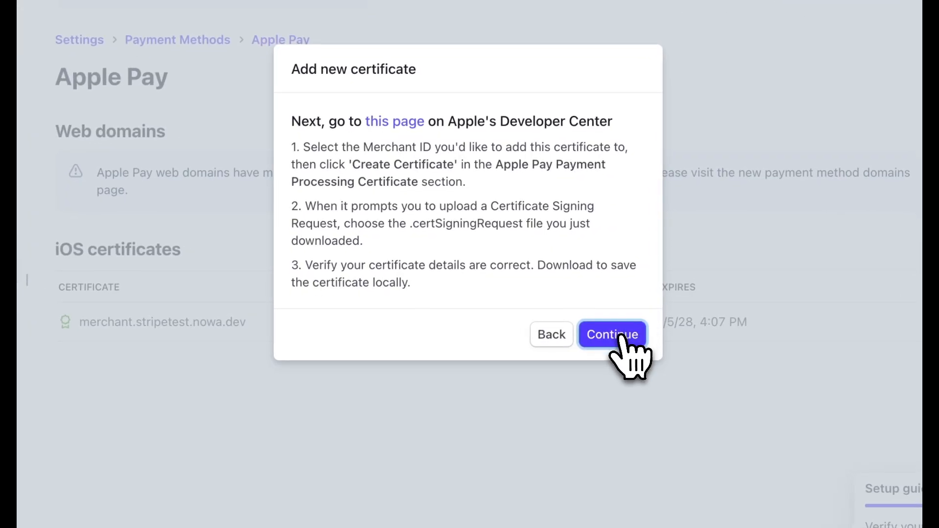
pyautogui.click(620, 336)
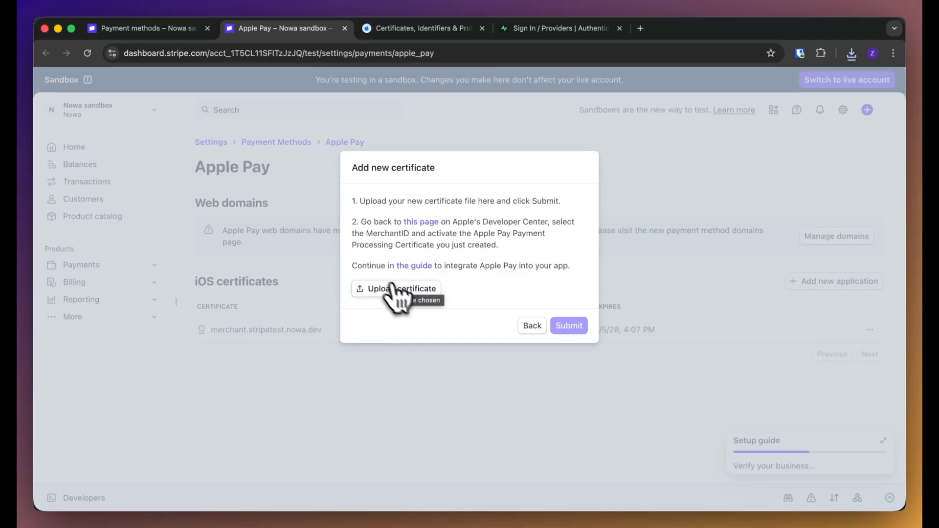
# Upload stripe (1).certSigningRequest to Apple and download the issued apple_pay (1).cer certificate
pyautogui.click(415, 28)
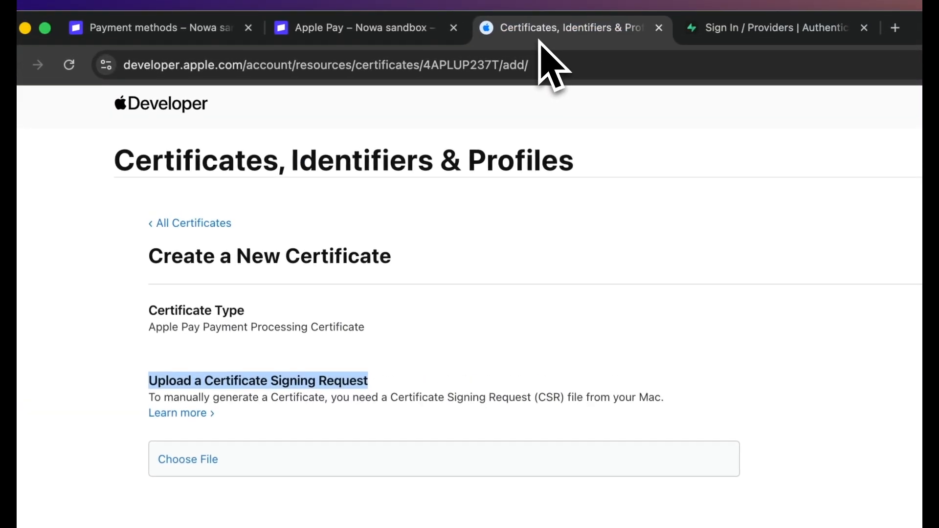
pyautogui.click(188, 408)
pyautogui.click(482, 297)
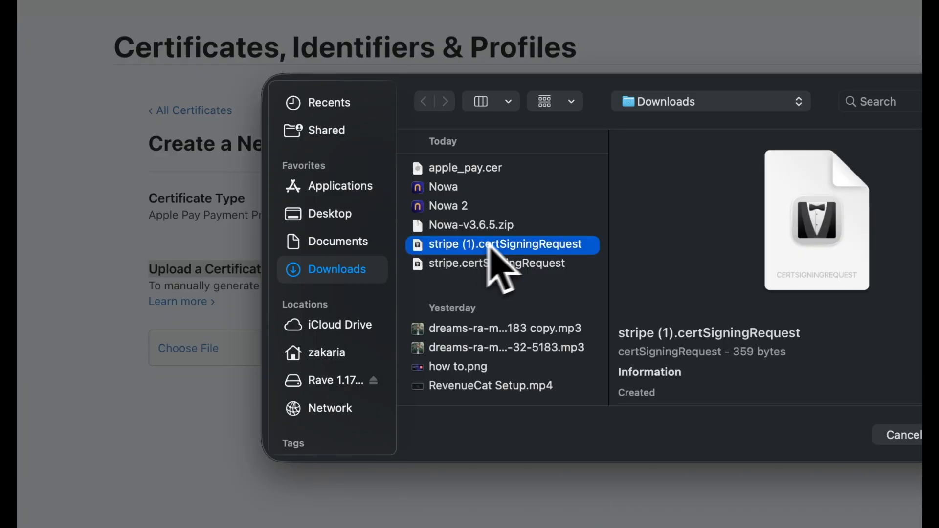
pyautogui.click(741, 394)
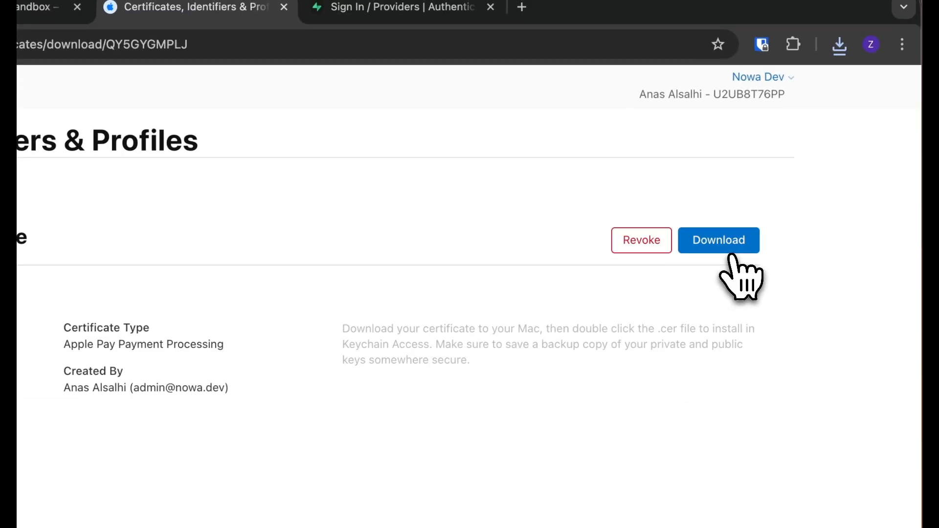
pyautogui.click(732, 246)
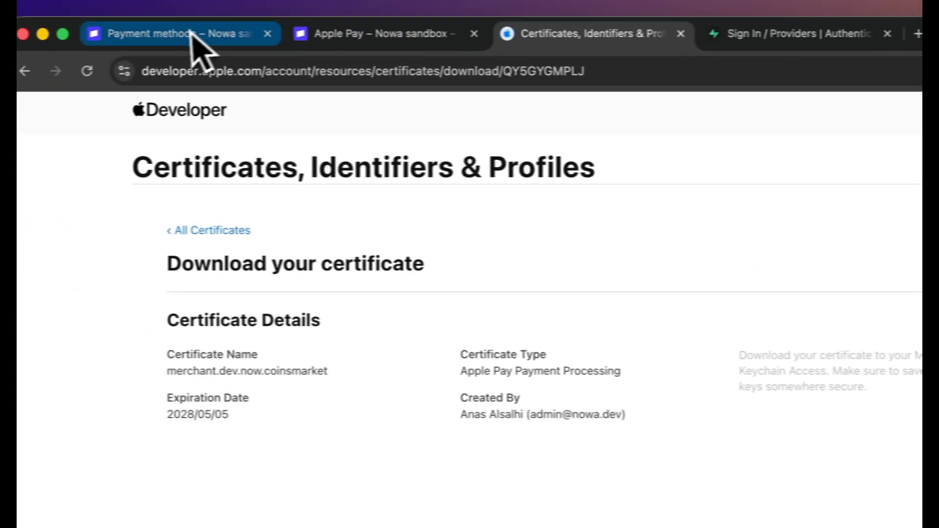
# Upload apple_pay (1).cer to Stripe so merchant.dev.now.coinsmarket appears under iOS certificates
pyautogui.click(193, 34)
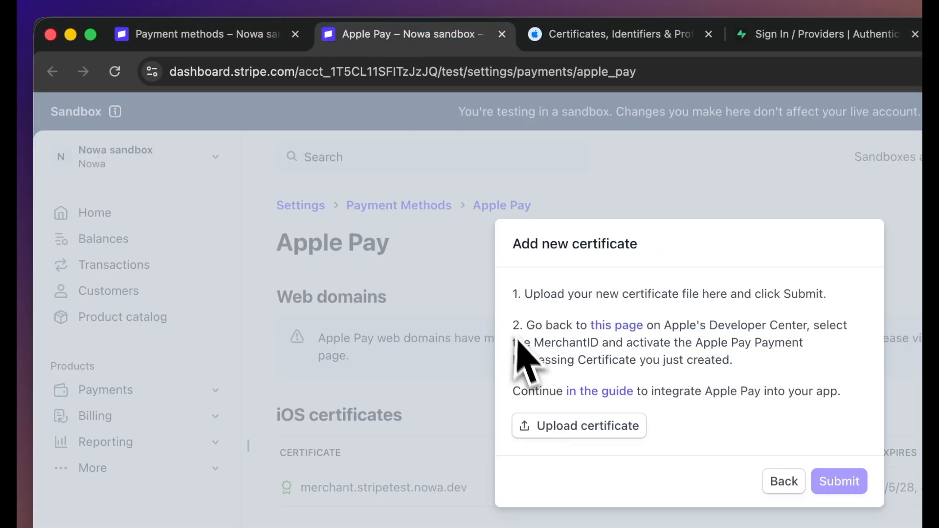
pyautogui.click(567, 430)
pyautogui.click(540, 290)
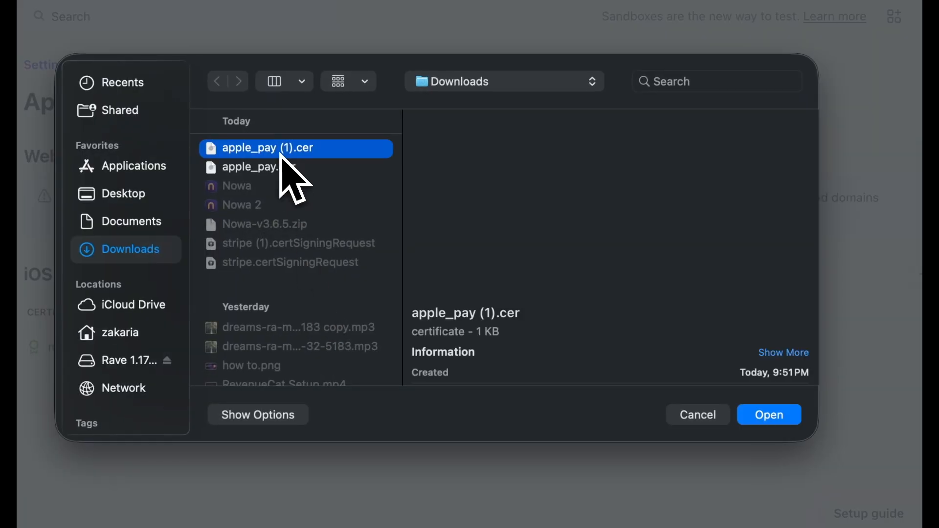
pyautogui.click(938, 527)
pyautogui.click(456, 262)
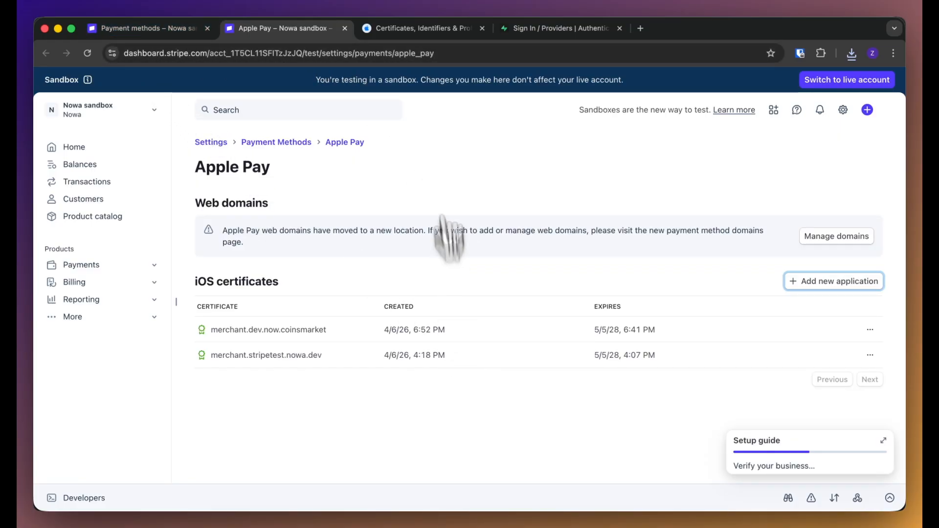
pyautogui.click(427, 28)
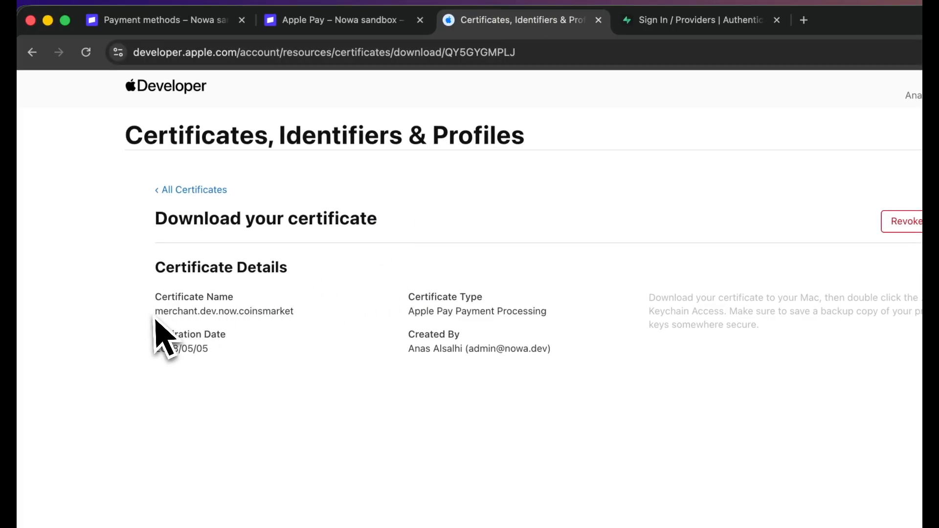
# Copy merchant.dev.now.coinsmarket into Nowa's Apple Merchant ID field
pyautogui.moveTo(153, 311); pyautogui.dragTo(310, 329)
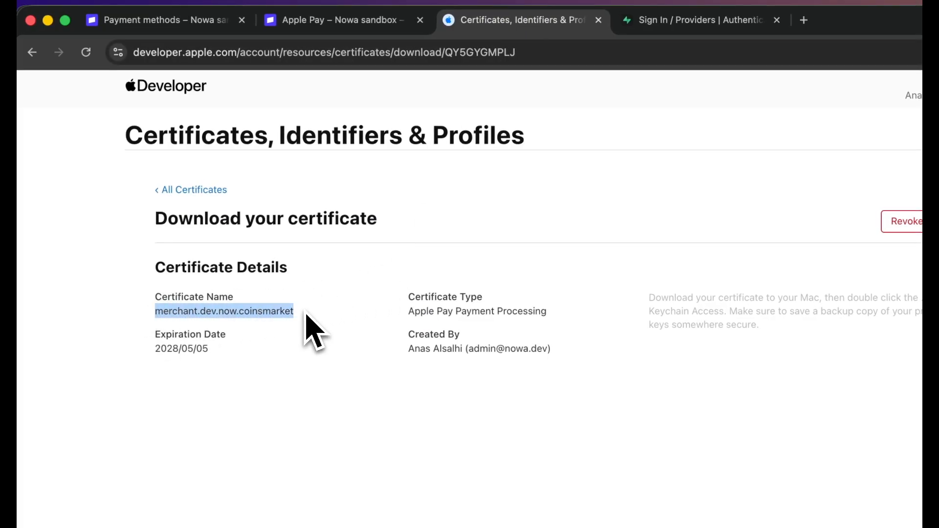
pyautogui.rightClick(268, 308)
pyautogui.click(293, 339)
pyautogui.click(565, 364)
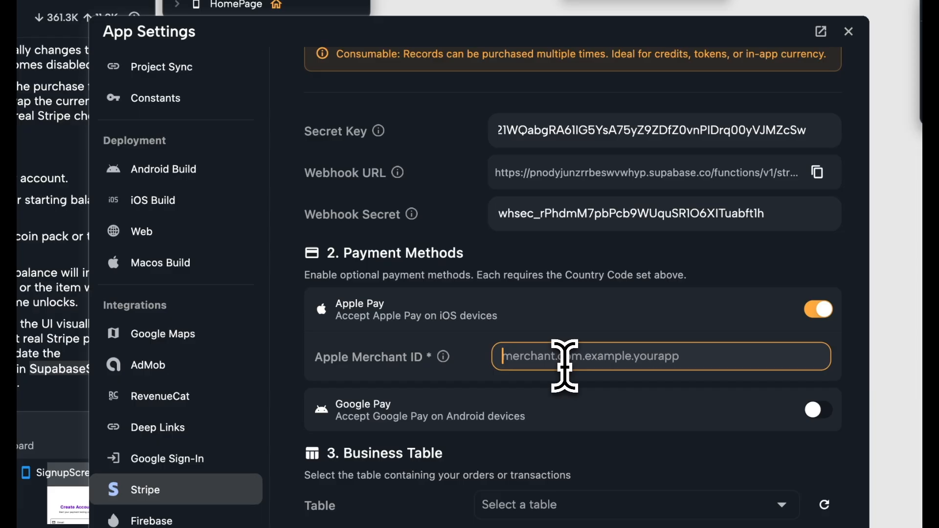
pyautogui.press('super+v')
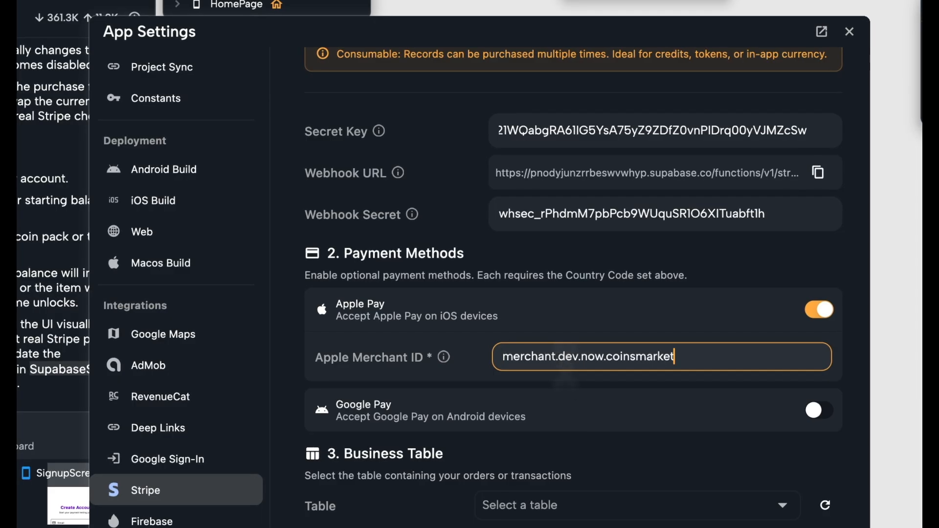
pyautogui.click(700, 383)
# Switch on Google Pay in Nowa and the Stripe account, and open the business Table list
pyautogui.scroll(-1, 700, 383)
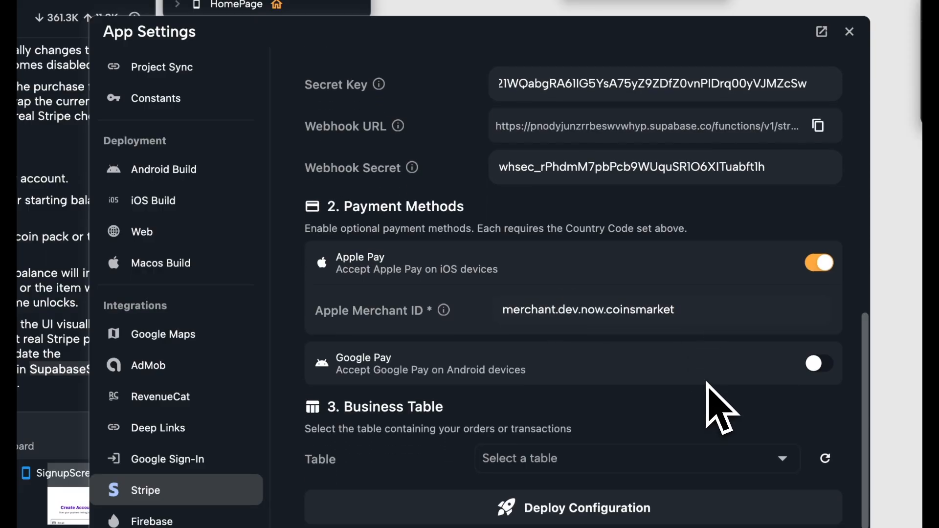
pyautogui.click(814, 367)
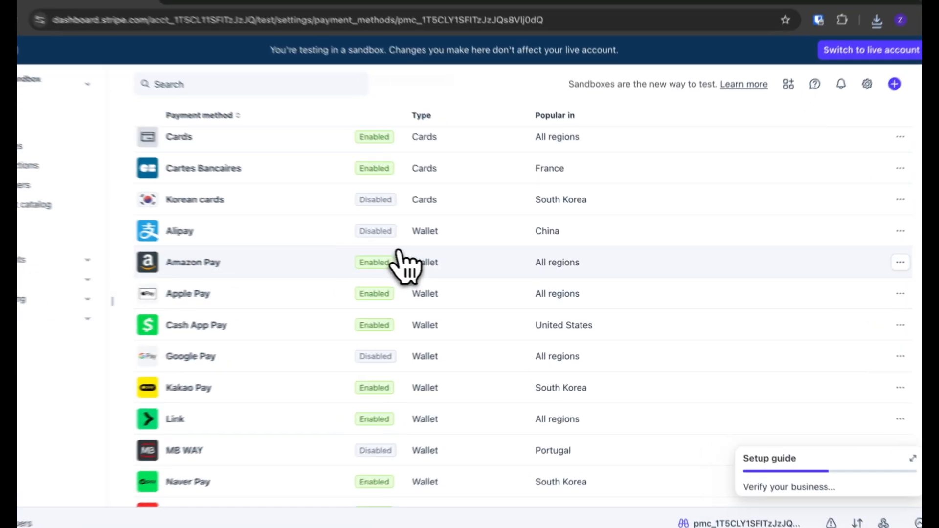
pyautogui.scroll(-2, 391, 264)
pyautogui.click(381, 283)
pyautogui.click(731, 117)
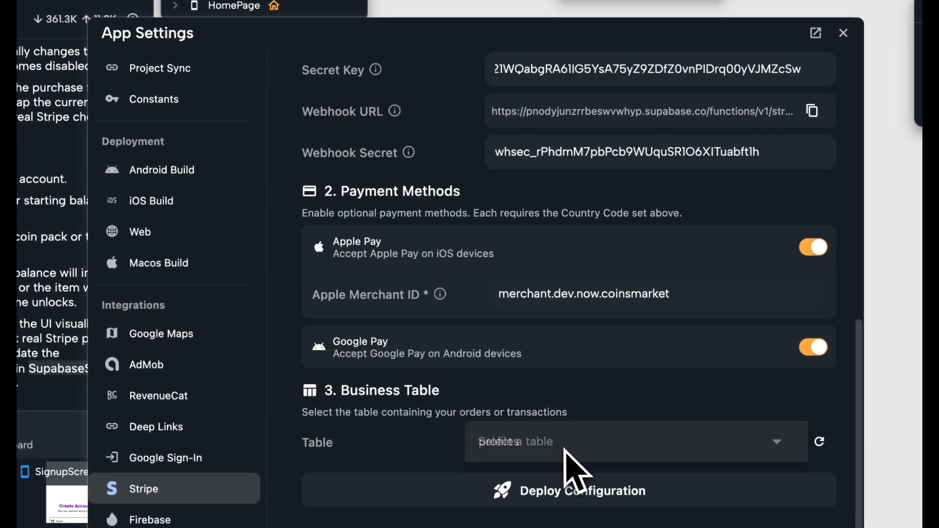
pyautogui.click(562, 444)
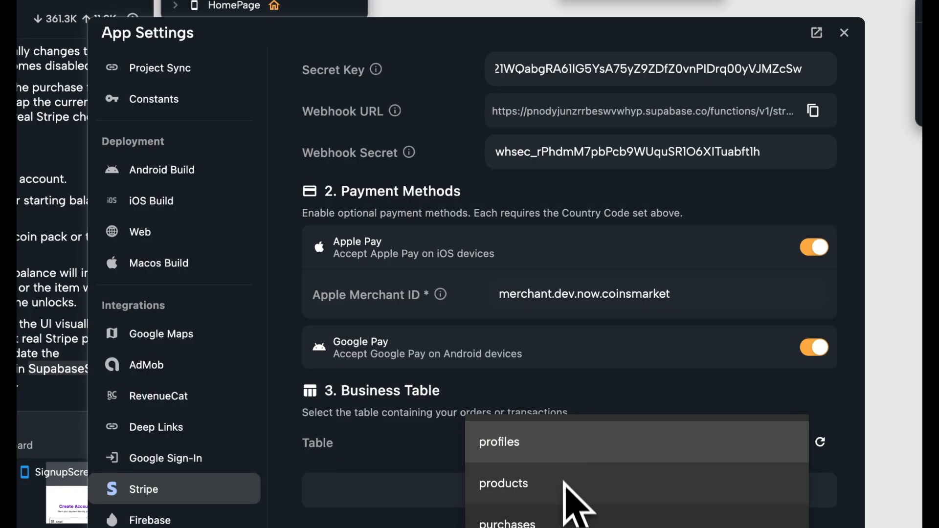
# Use the products table for Stripe, mapping the ID field to id and the Amount field to price
pyautogui.click(567, 486)
pyautogui.click(567, 445)
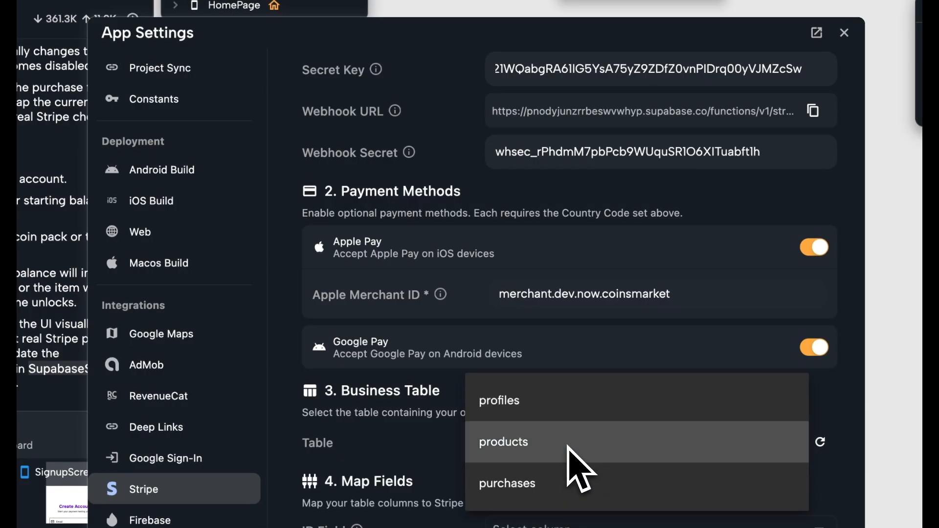
pyautogui.click(568, 446)
pyautogui.scroll(-5, 565, 457)
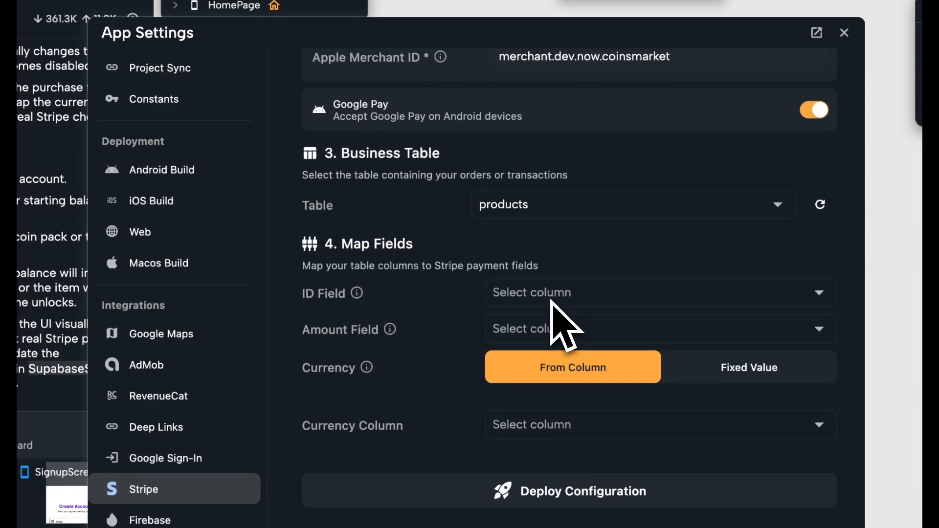
pyautogui.click(552, 301)
pyautogui.click(548, 293)
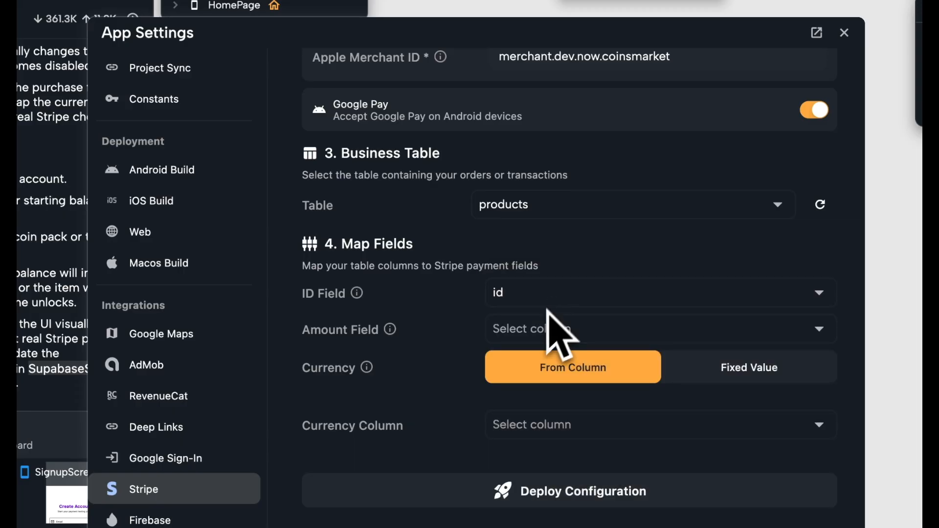
pyautogui.click(537, 333)
pyautogui.click(533, 441)
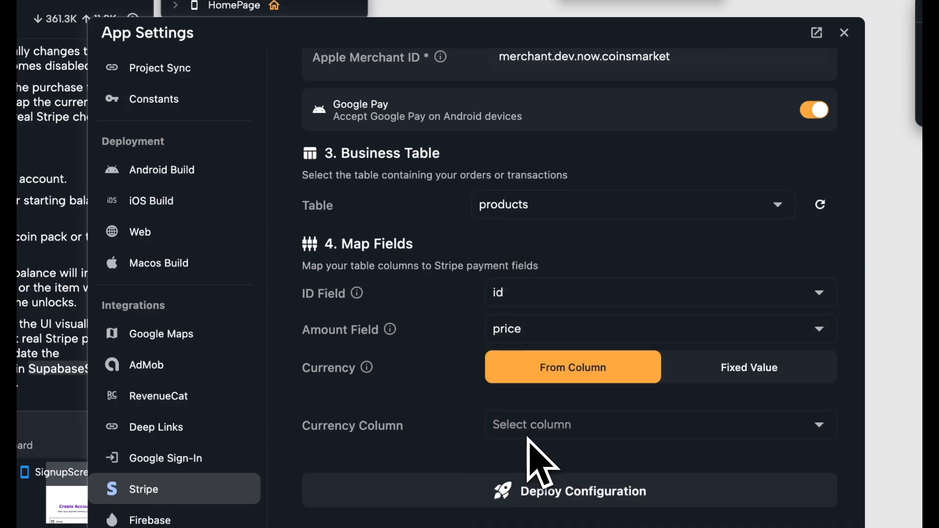
# Switch the currency to a fixed USD value and deploy the Stripe configuration
pyautogui.click(728, 380)
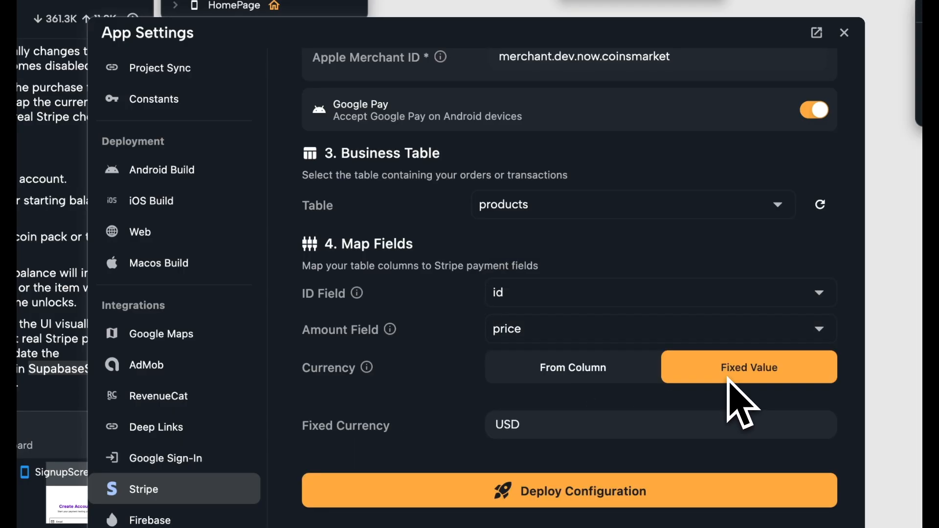
pyautogui.click(561, 426)
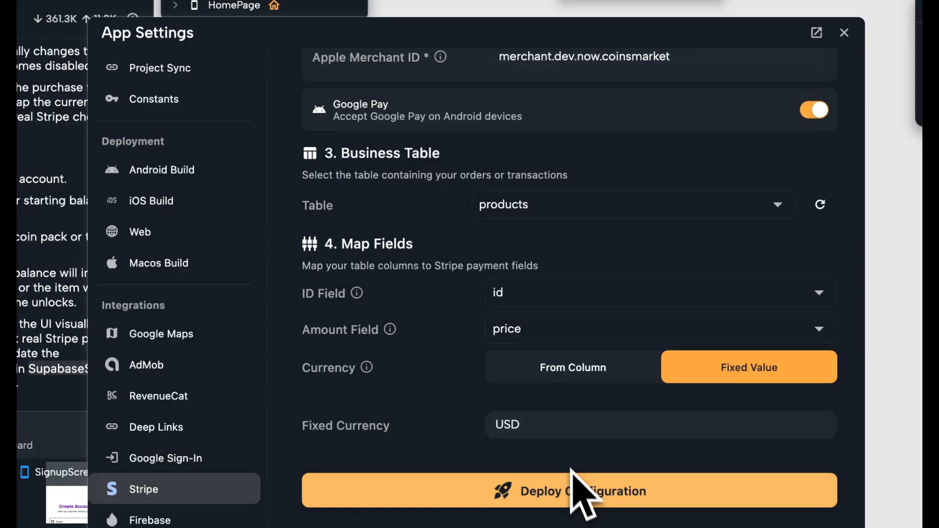
pyautogui.click(580, 493)
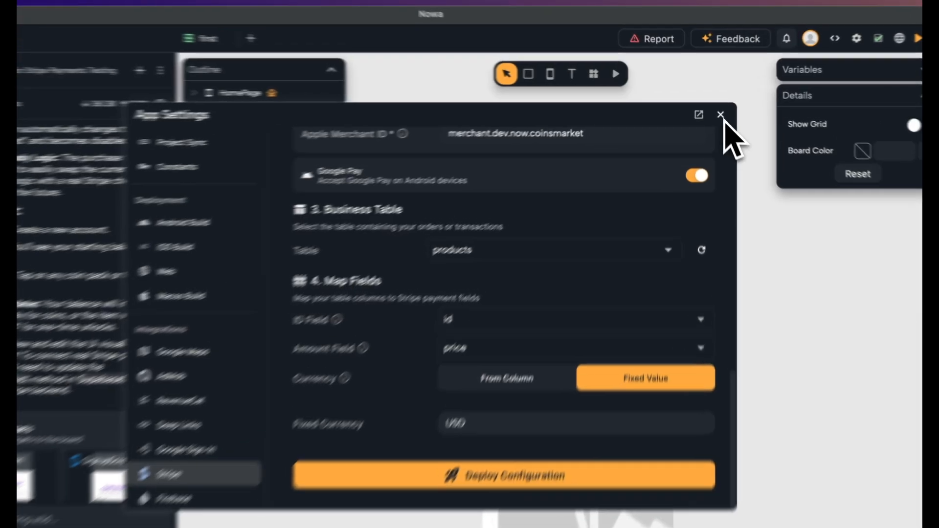
# Ask the AI agent to add a StripePaymentService and rewire purchaseProduct for end-to-end payments
pyautogui.click(715, 109)
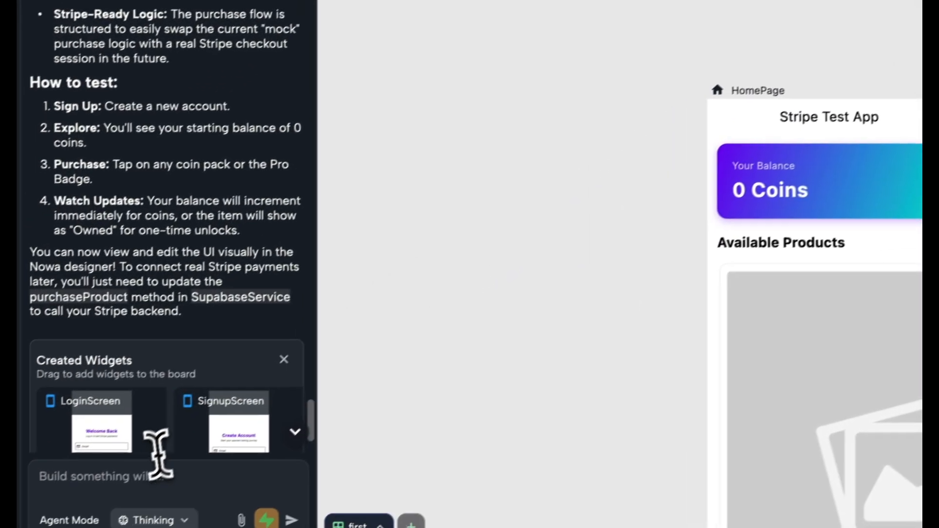
pyautogui.click(147, 468)
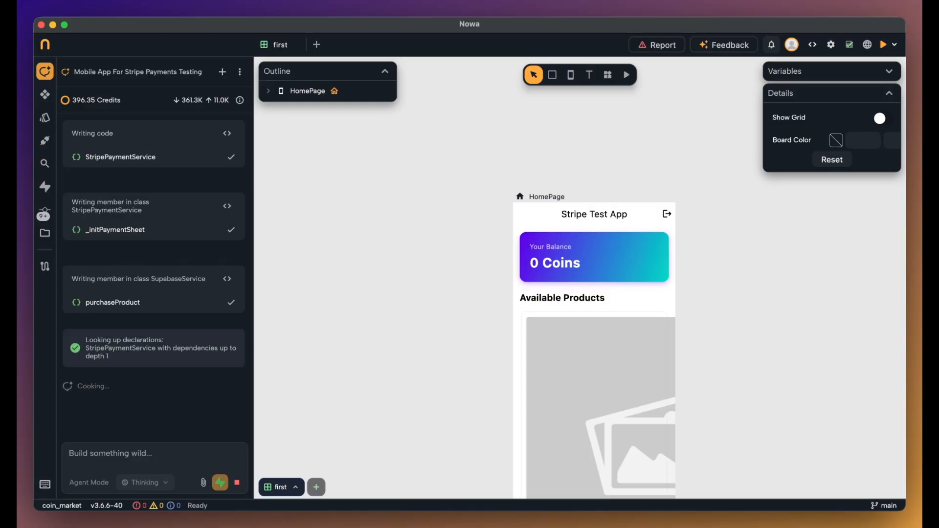
pyautogui.scroll(1, 243, 440)
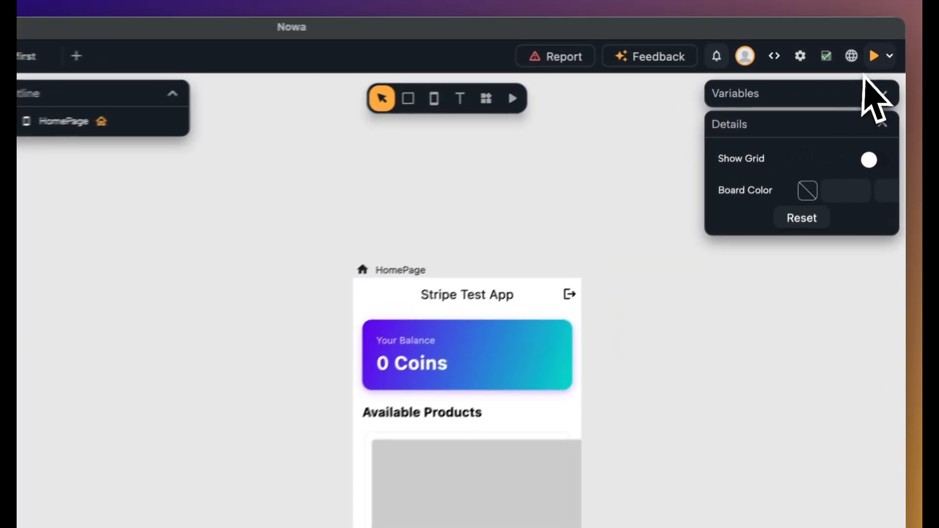
pyautogui.click(894, 45)
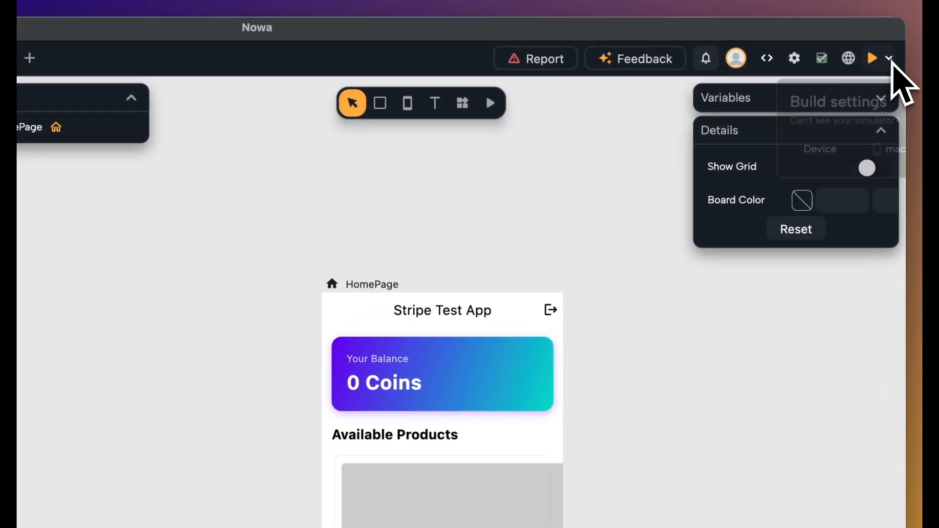
# Run the app on the iPhone 17 simulator
pyautogui.click(861, 150)
pyautogui.click(649, 114)
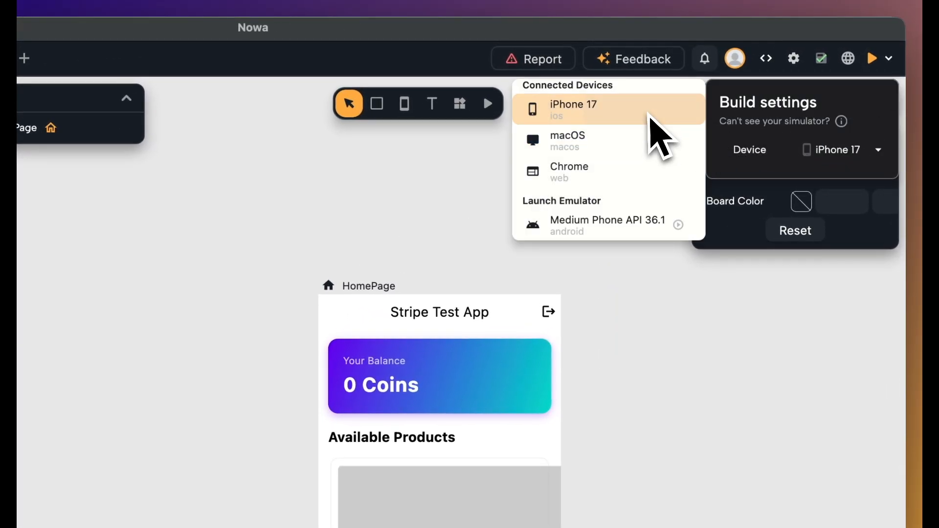
pyautogui.click(872, 58)
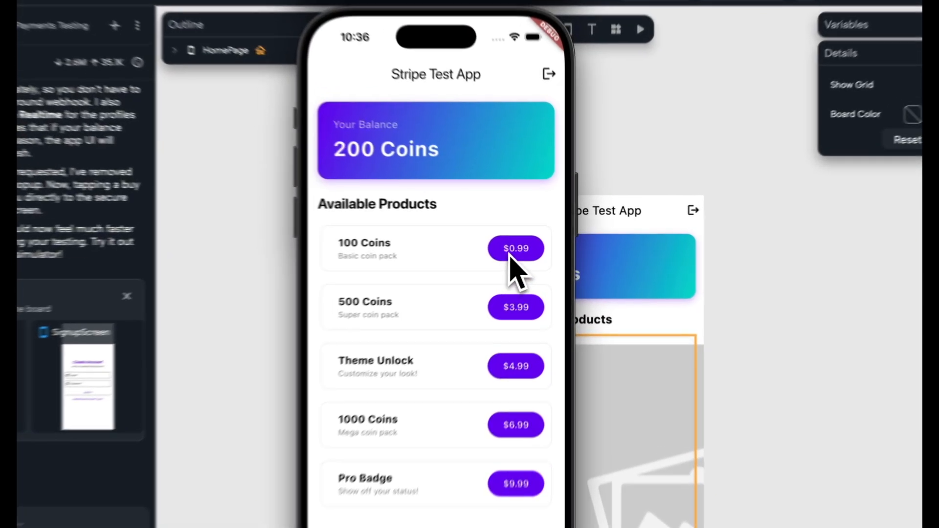
# Buy the $0.99 100 Coins pack by card, using the 4242 test card with expiry 04/28
pyautogui.click(528, 249)
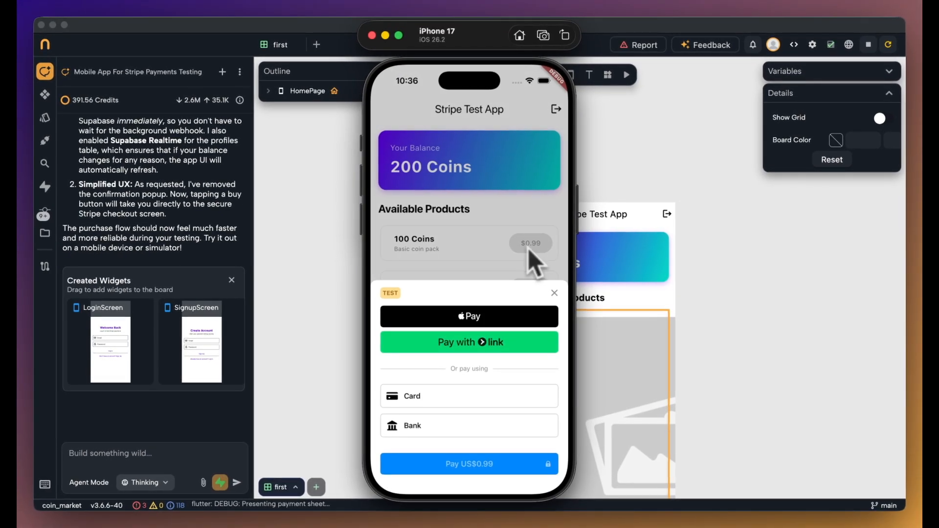
pyautogui.click(488, 315)
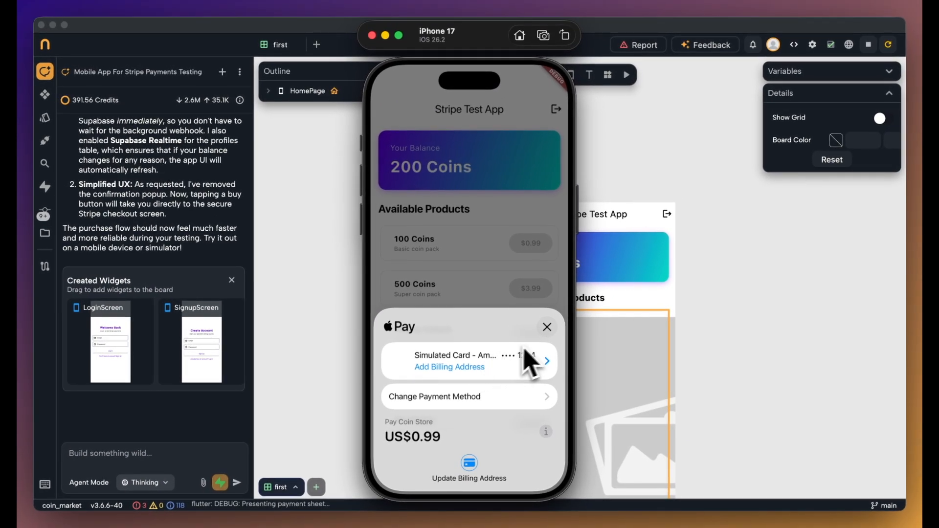
pyautogui.click(546, 327)
pyautogui.click(469, 395)
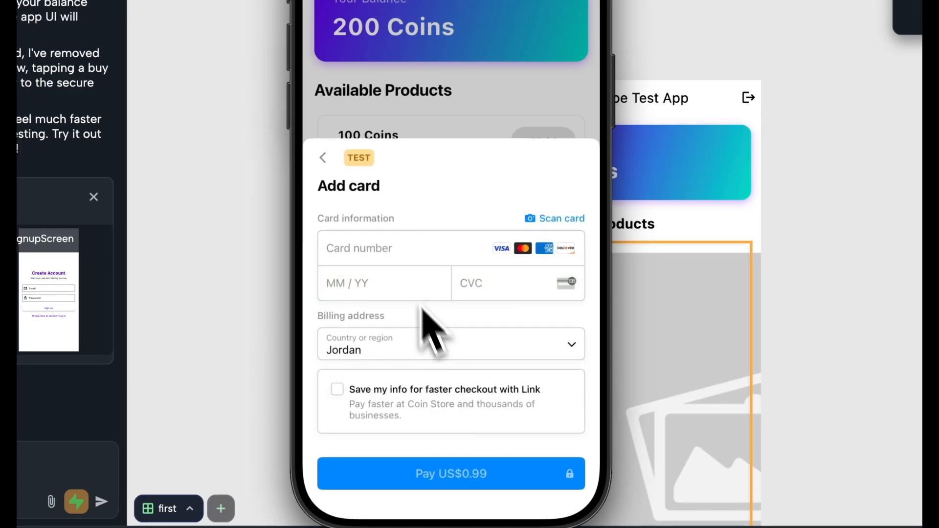
pyautogui.click(394, 255)
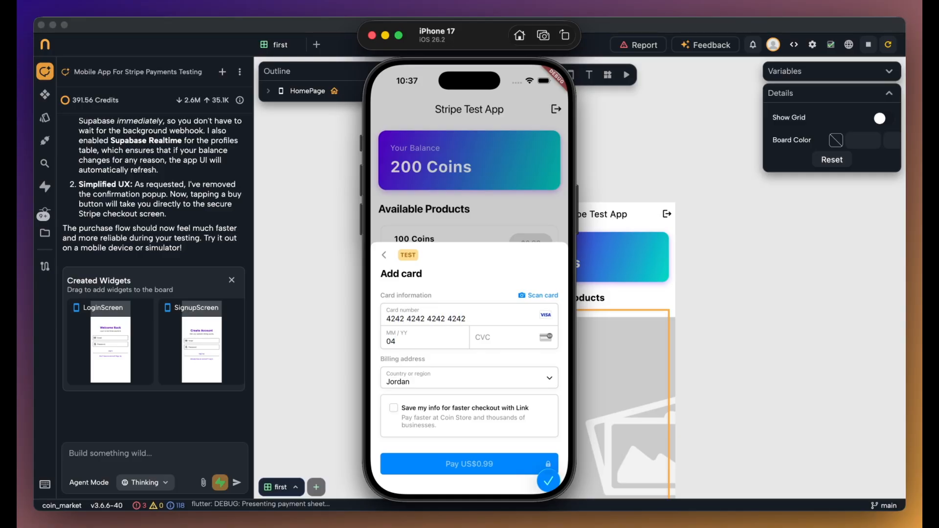
pyautogui.write('04/28')
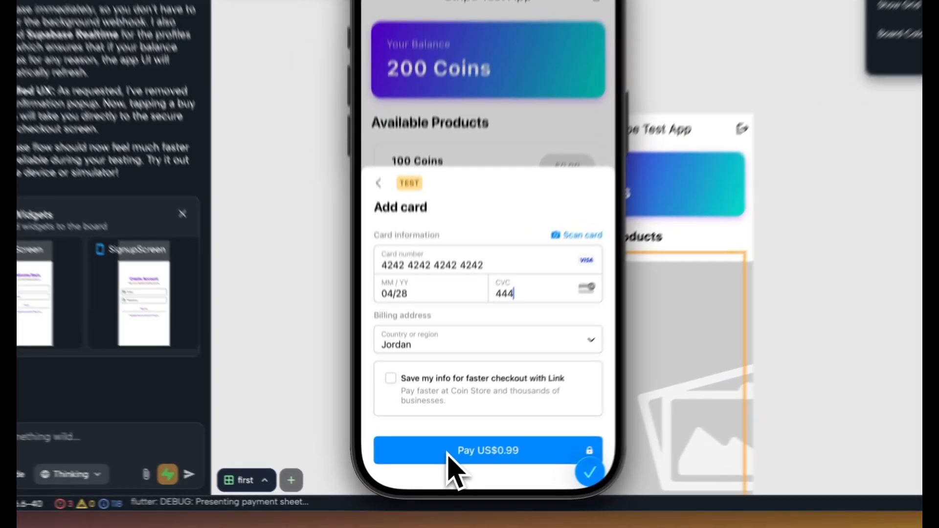
pyautogui.click(435, 464)
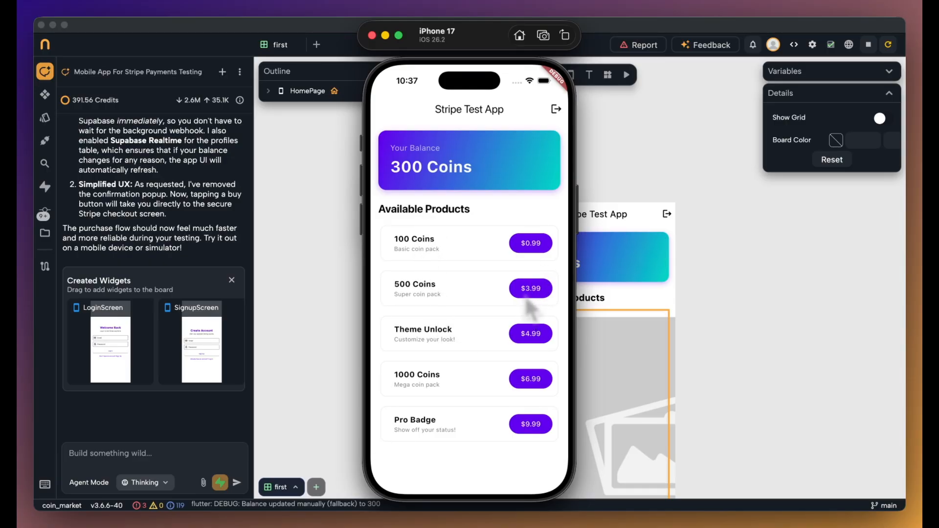
# Buy the $9.99 Pro Badge with the 4242 test card, then start another $0.99 Coins purchase
pyautogui.click(540, 426)
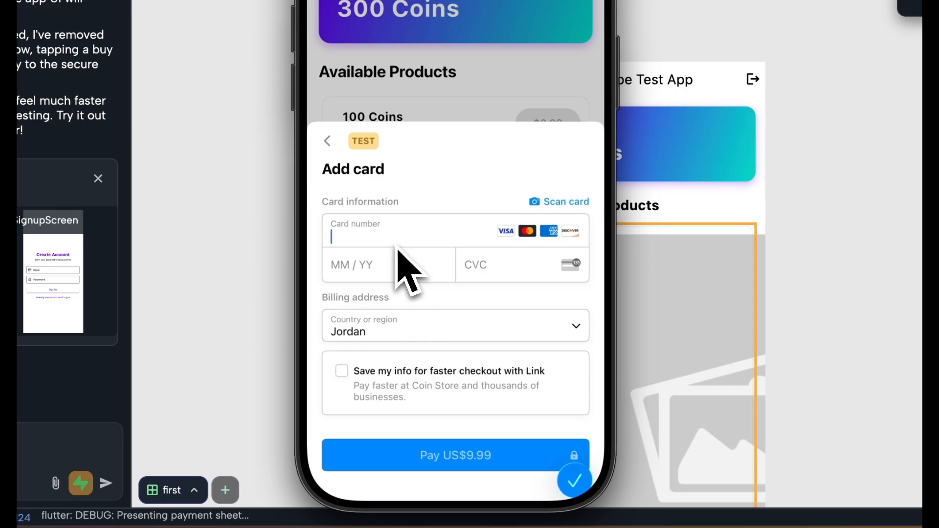
pyautogui.write('4242424242420428543')
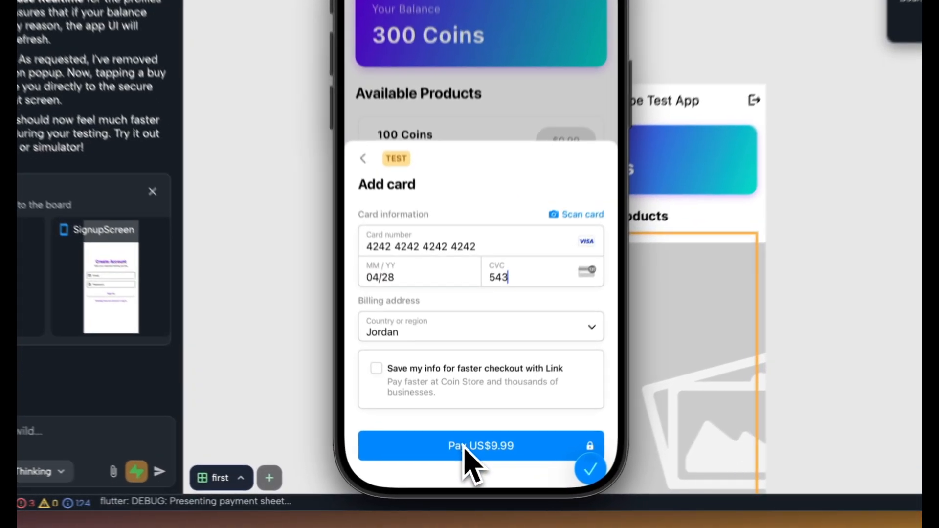
pyautogui.click(464, 446)
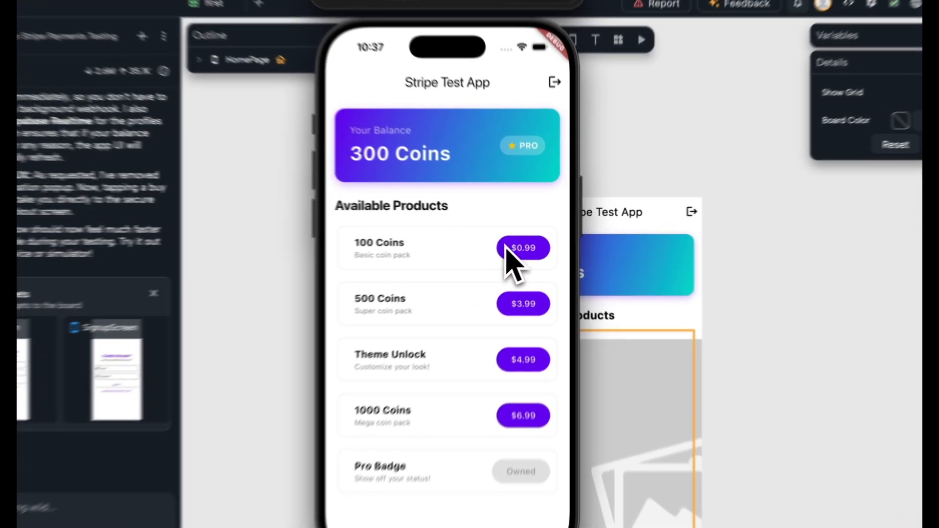
pyautogui.click(524, 246)
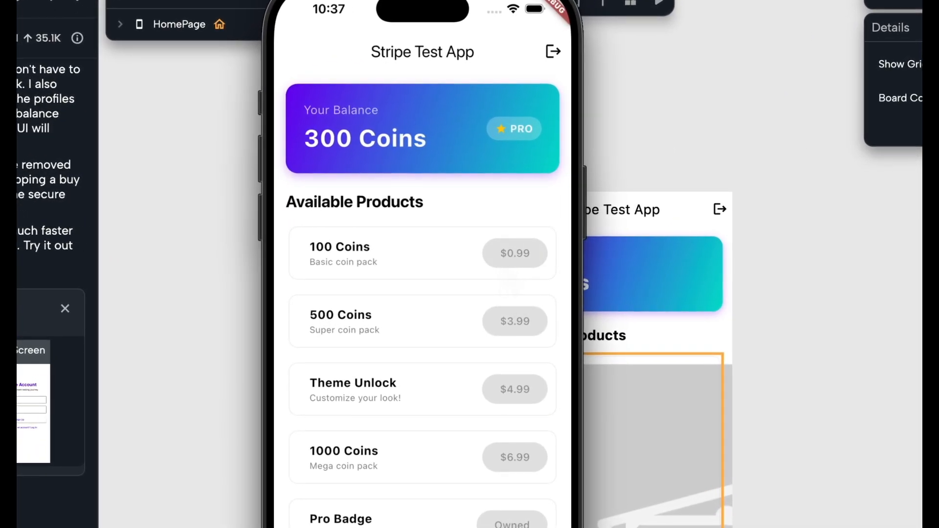